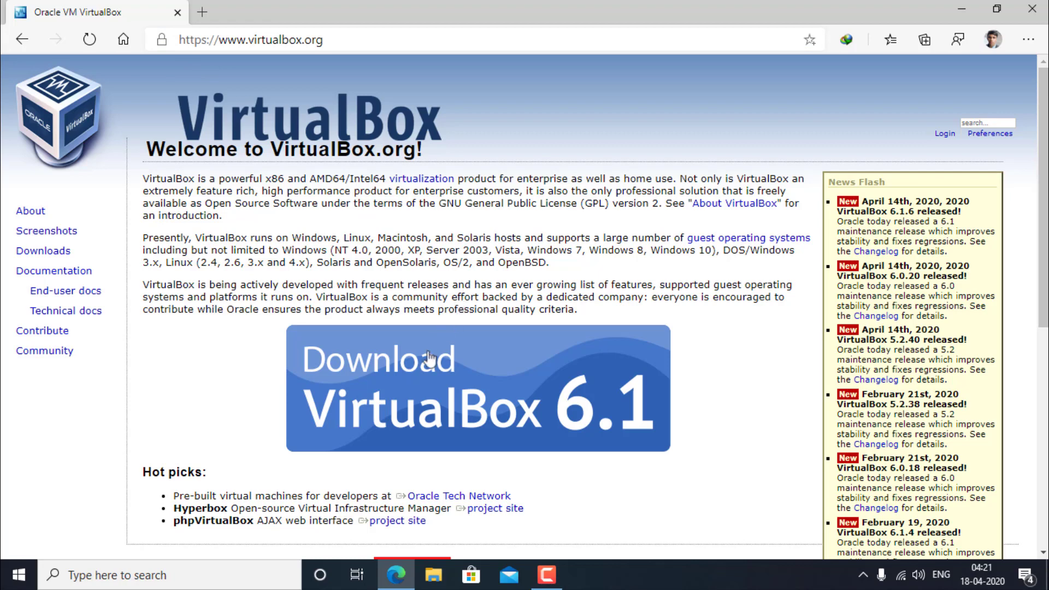
# Step: Download the VirtualBox 6.1.6 Windows hosts installer (VirtualBox-6.1.6-137129-Win.exe) through IDM
pyautogui.click(403, 404)
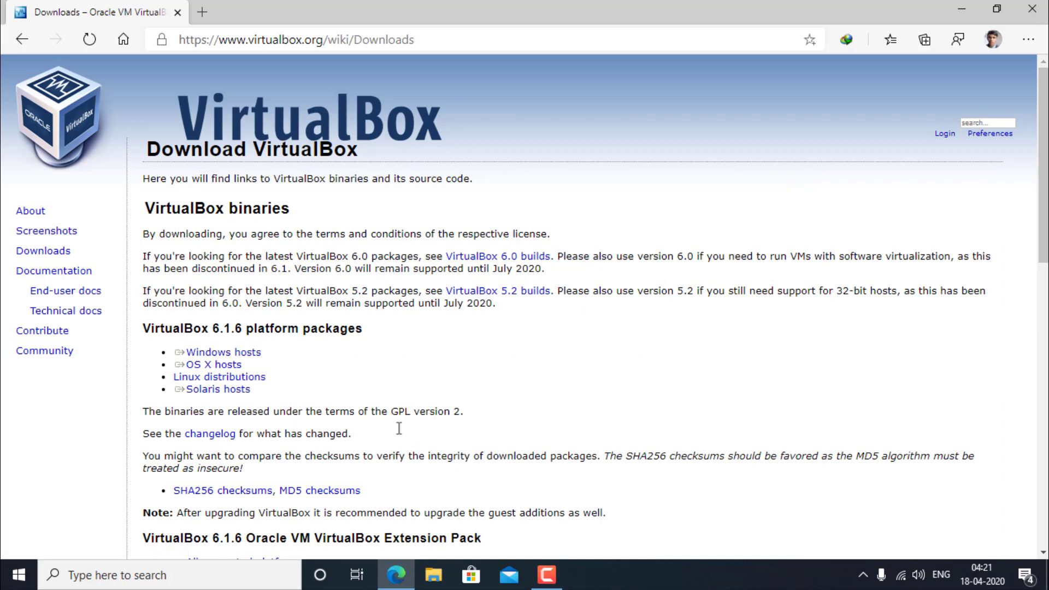
pyautogui.click(257, 352)
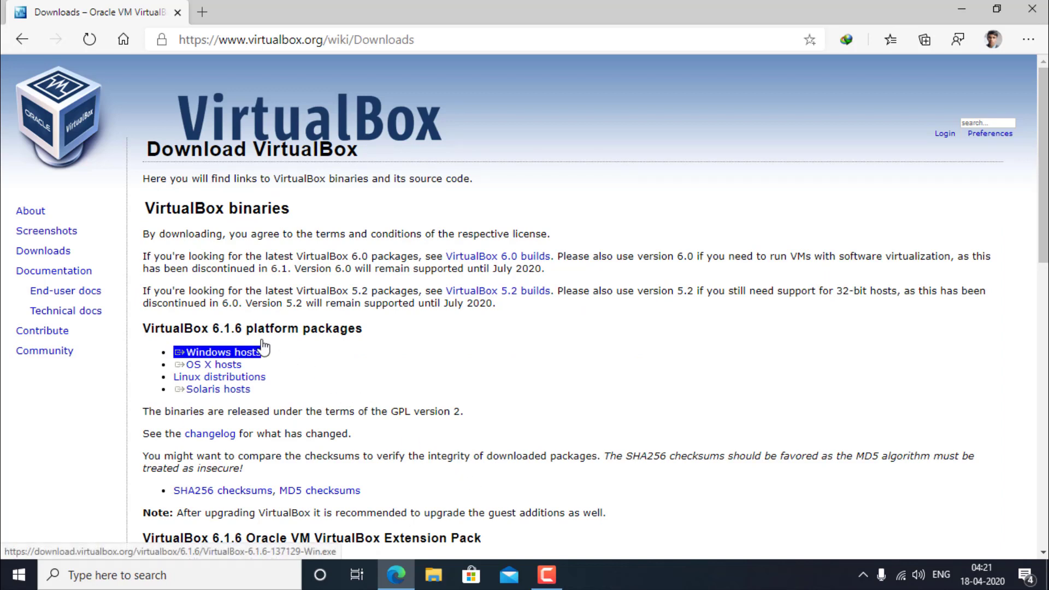
pyautogui.click(235, 354)
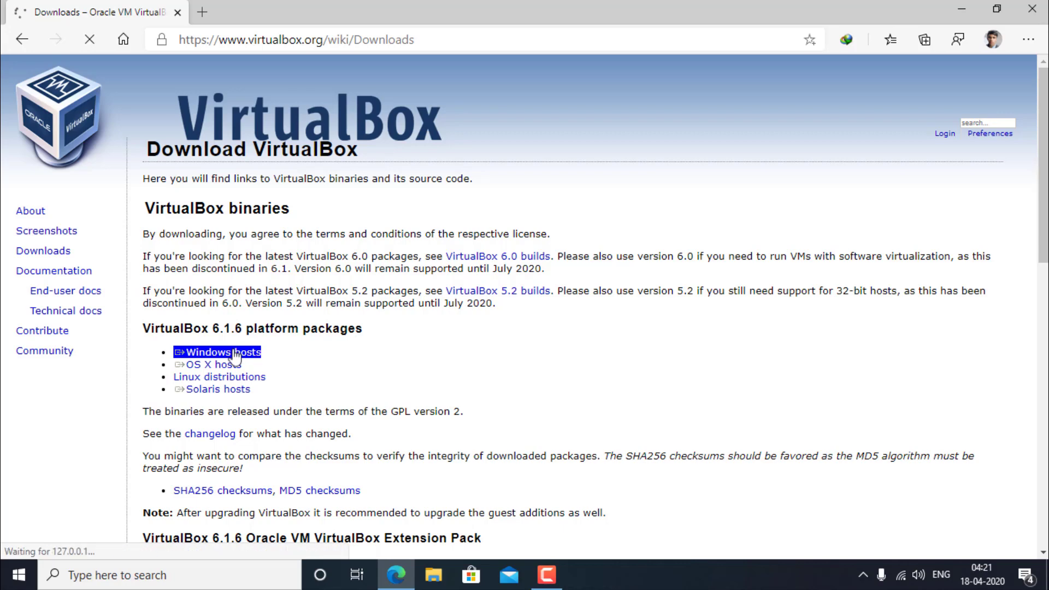
pyautogui.click(527, 360)
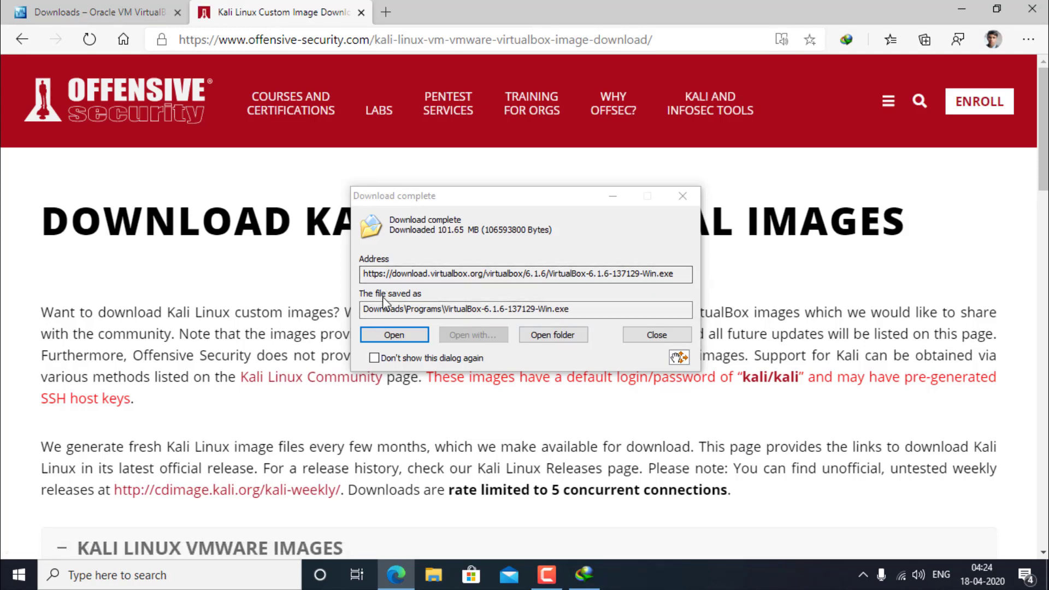
# Step: Cancel the Kali Linux VMware 64-Bit image download, close Edge, and restore the download notice
pyautogui.click(613, 198)
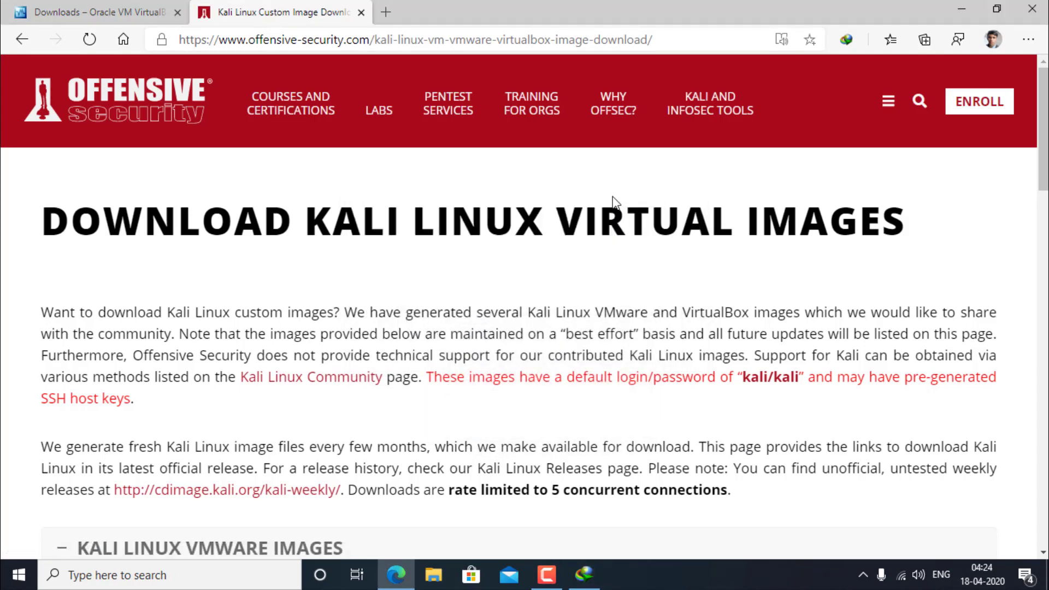
pyautogui.scroll(-5, 616, 202)
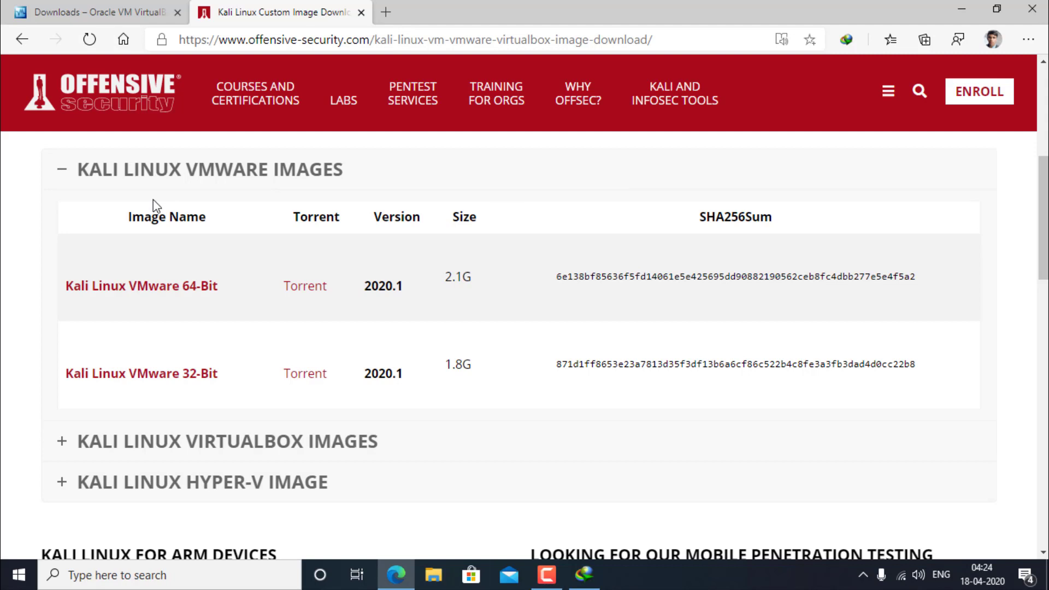
pyautogui.click(107, 286)
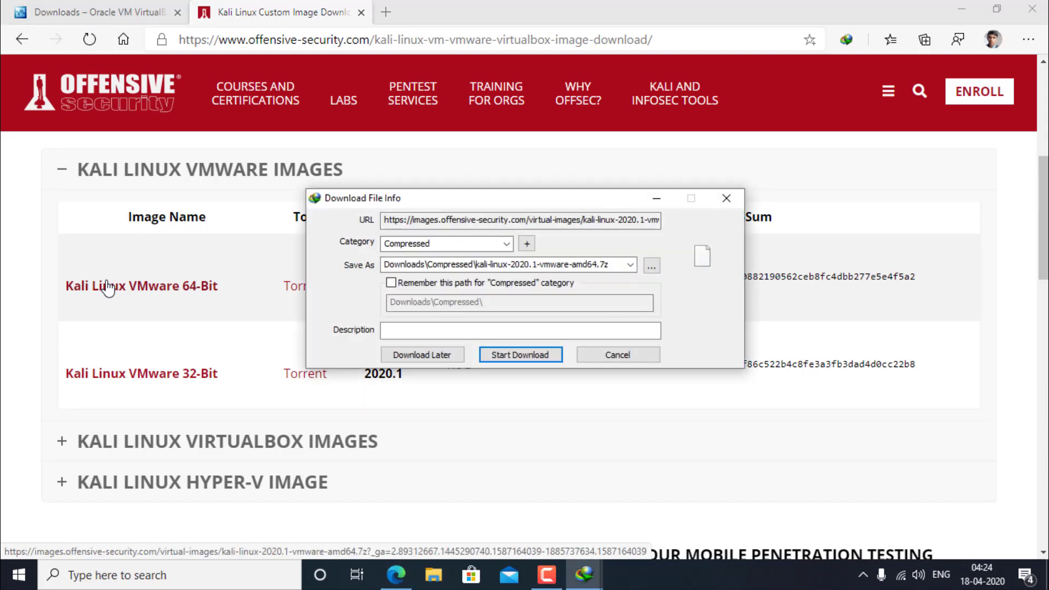
pyautogui.click(600, 356)
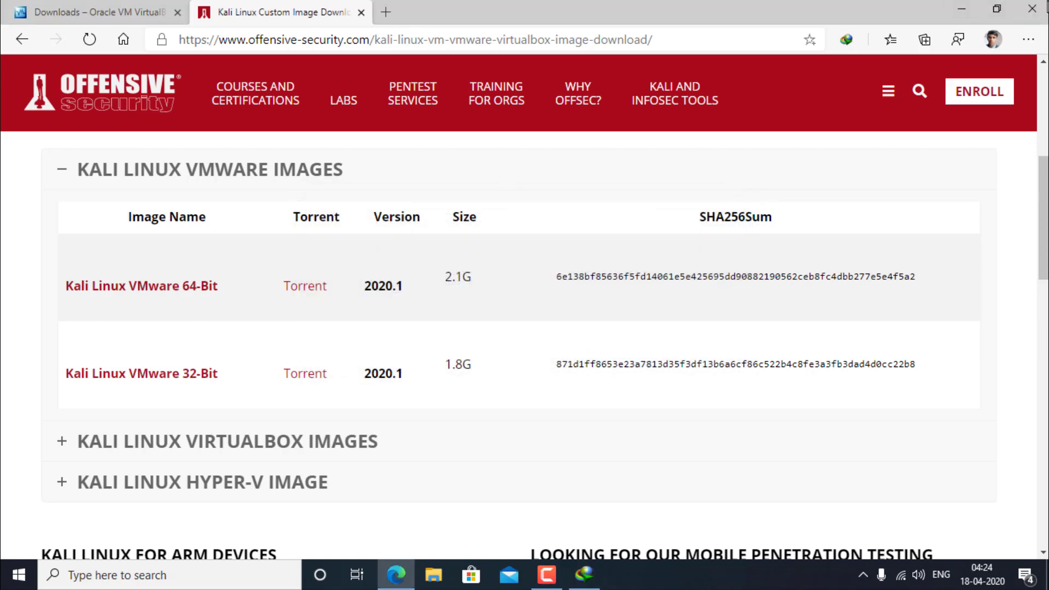
pyautogui.click(1032, 9)
pyautogui.click(592, 569)
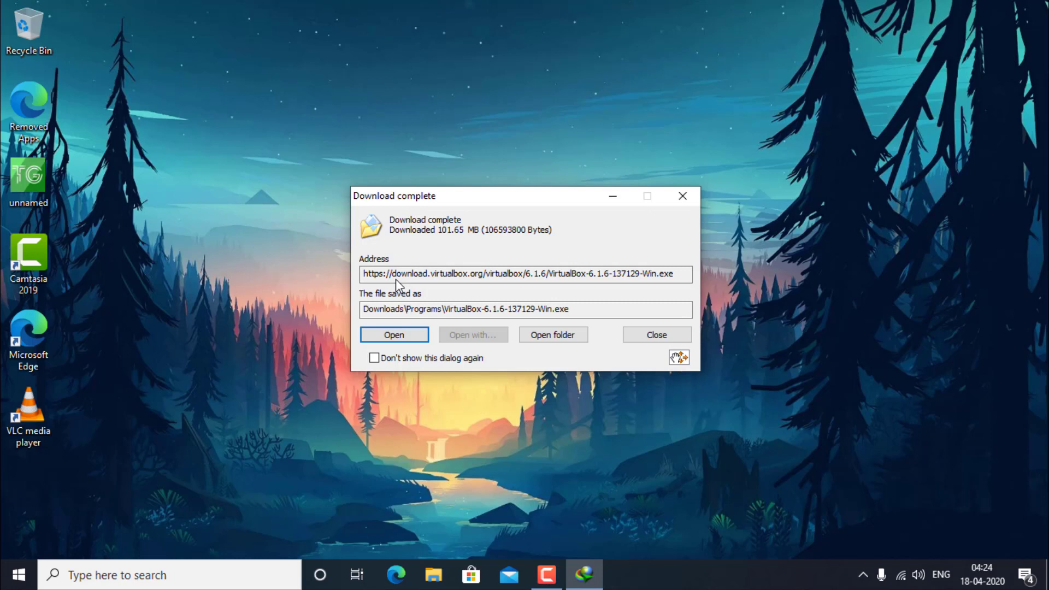
# Step: Install VirtualBox 6.1.6 with default features and location, allowing its network reset and device software
pyautogui.click(394, 334)
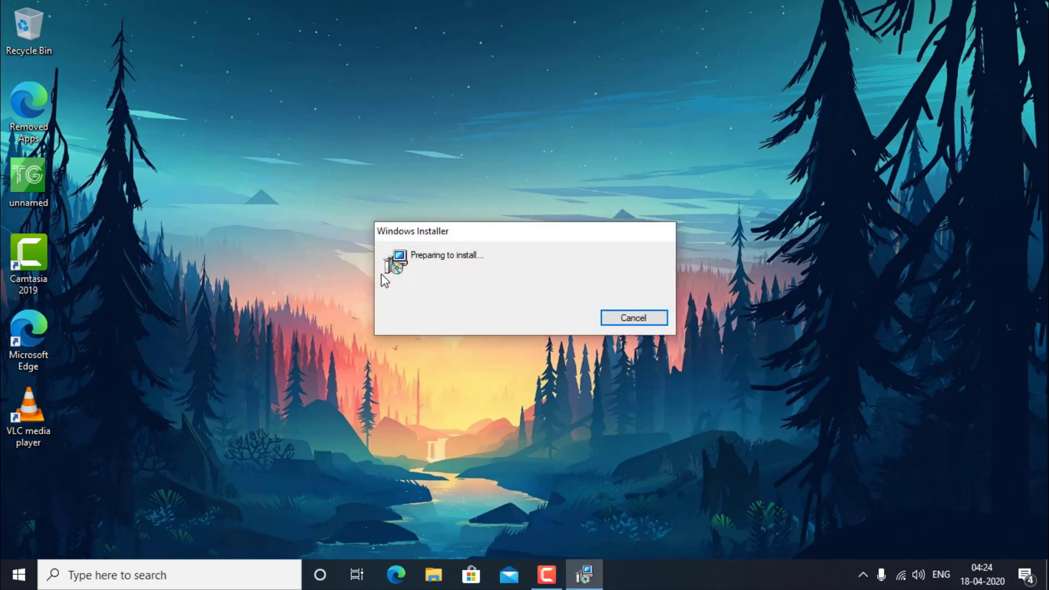
pyautogui.click(593, 402)
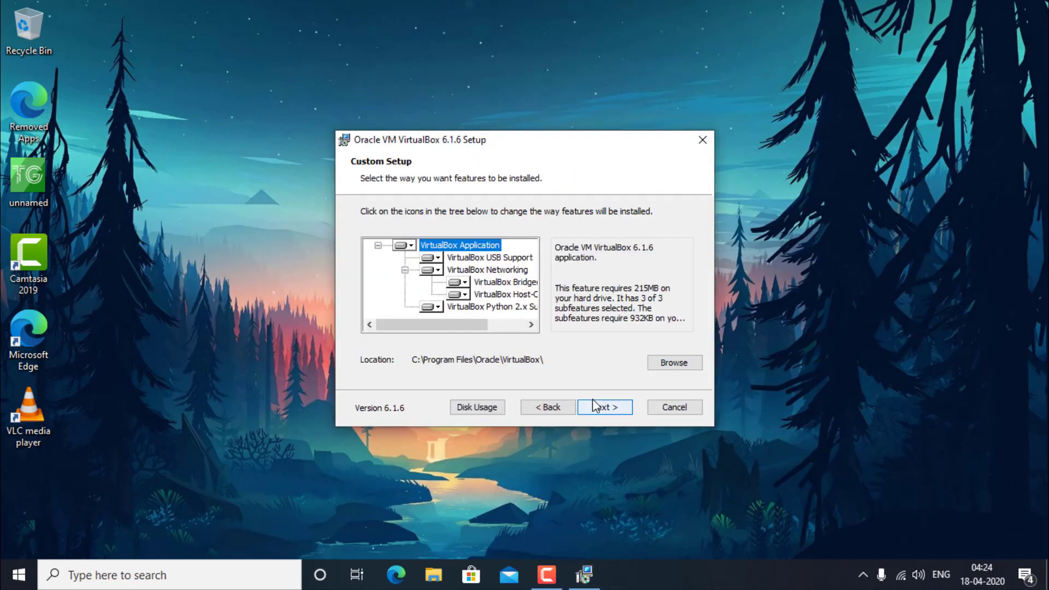
pyautogui.click(592, 402)
pyautogui.click(592, 404)
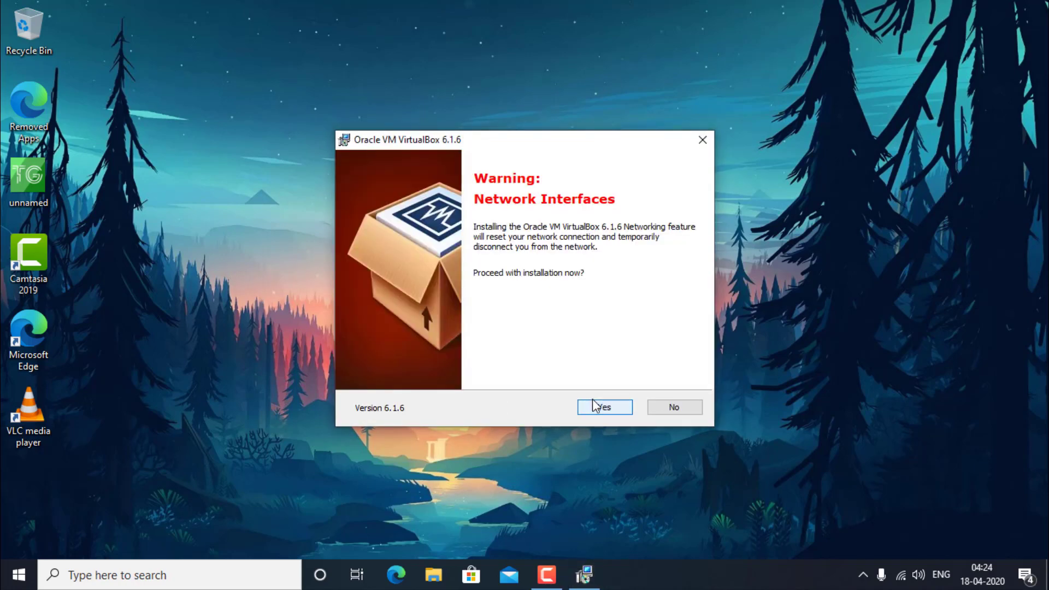
pyautogui.click(595, 407)
pyautogui.click(595, 405)
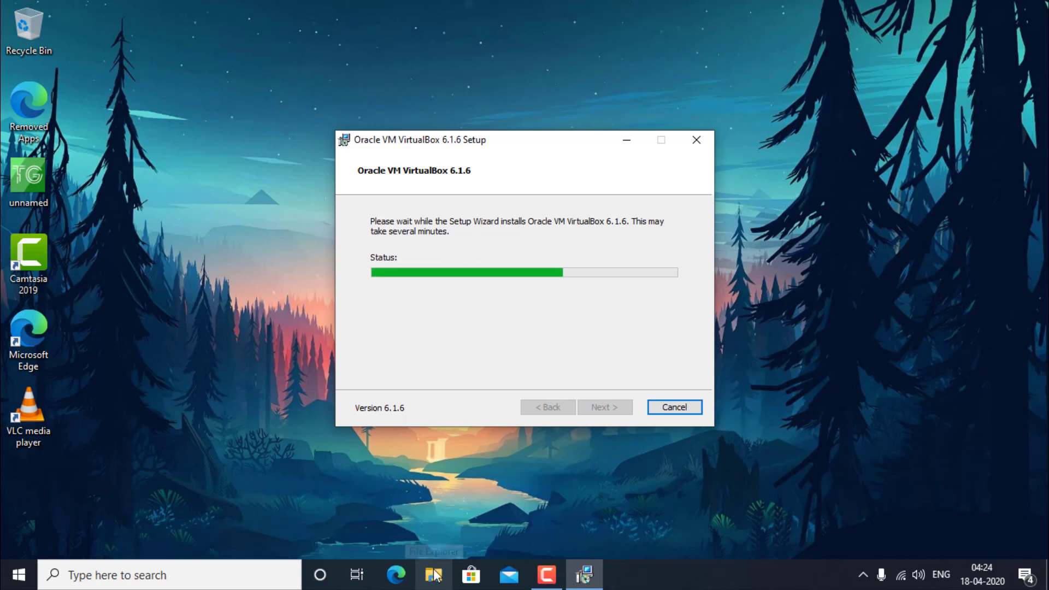
pyautogui.click(434, 575)
pyautogui.click(589, 287)
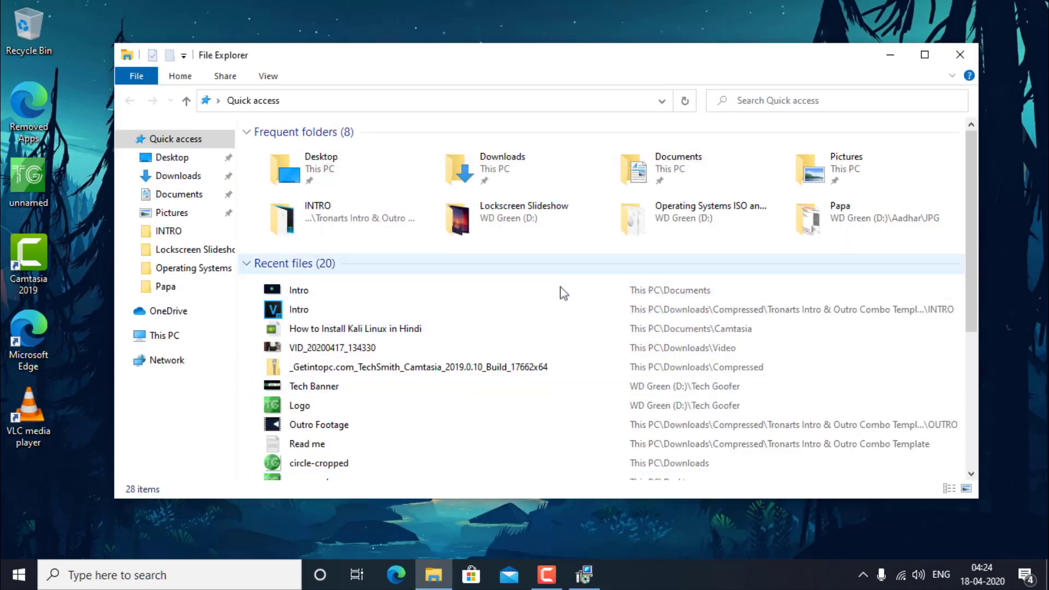
# Step: Open the WD Green (D:) drive and finish VirtualBox Setup, launching VirtualBox Manager
pyautogui.click(198, 336)
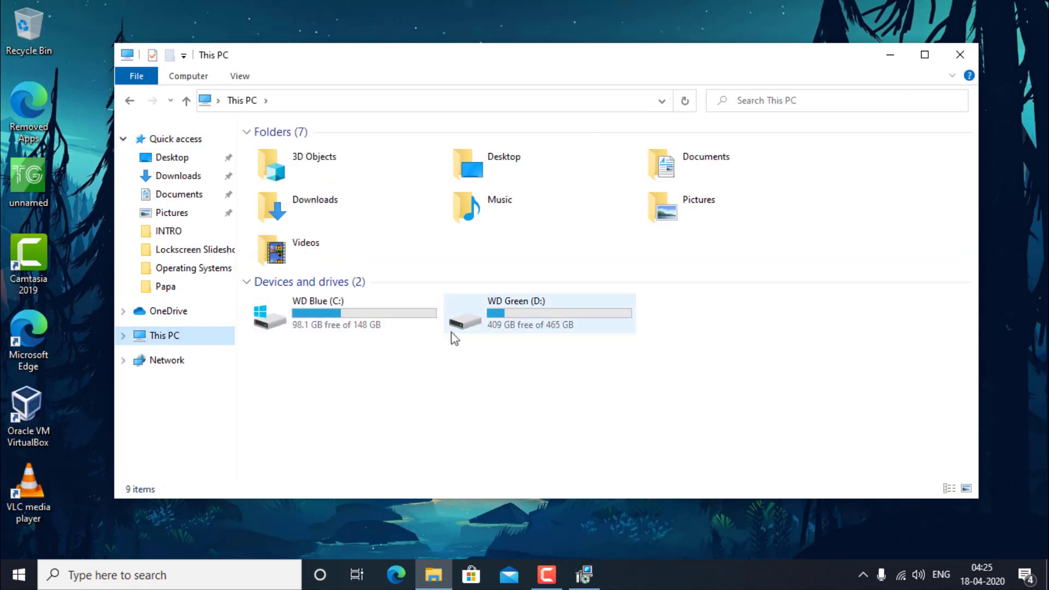
pyautogui.doubleClick(475, 323)
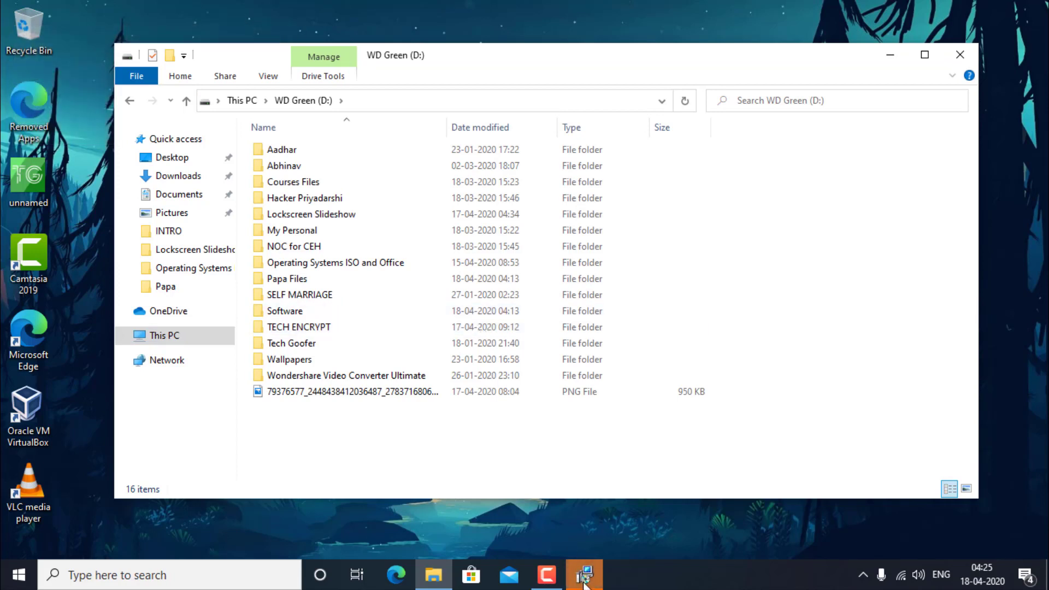
pyautogui.click(584, 571)
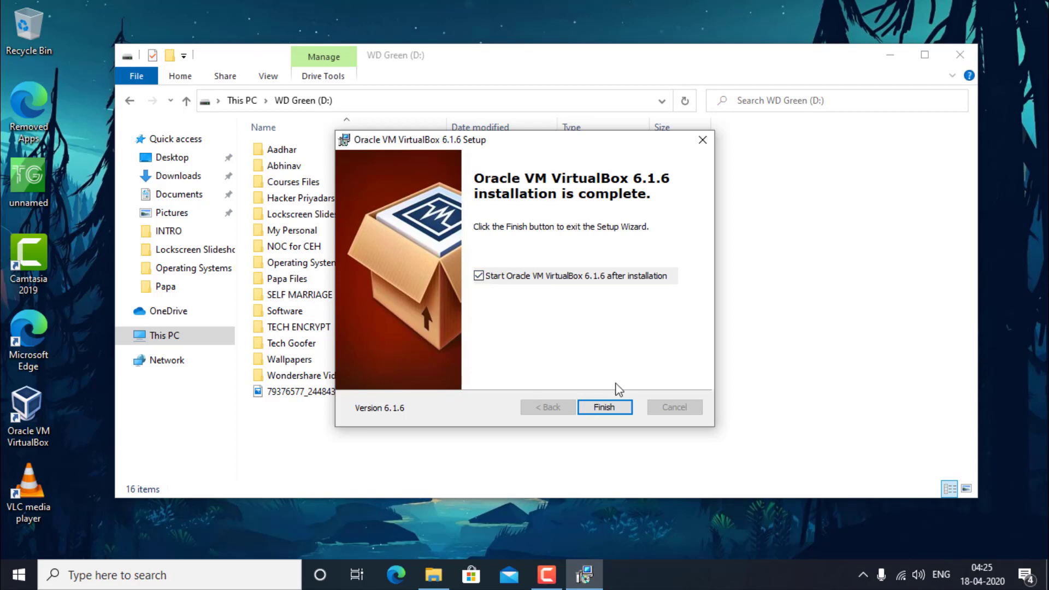
pyautogui.click(618, 405)
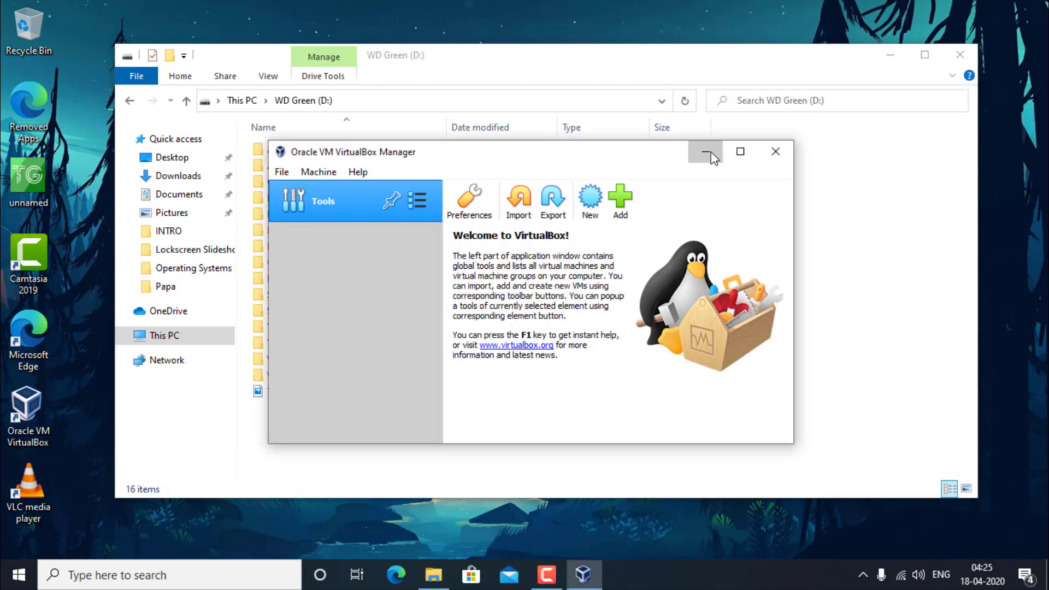
pyautogui.click(705, 151)
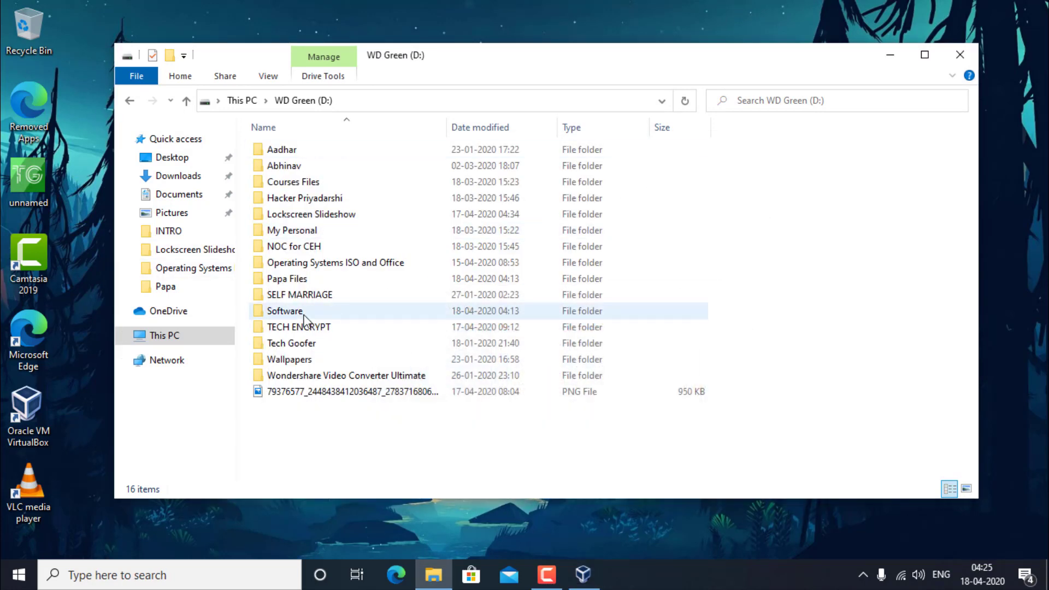
# Step: Open the Operating Systems ISO and Office folder and select kali-linux-2020.1-vbox-amd64
pyautogui.click(308, 261)
pyautogui.doubleClick(307, 262)
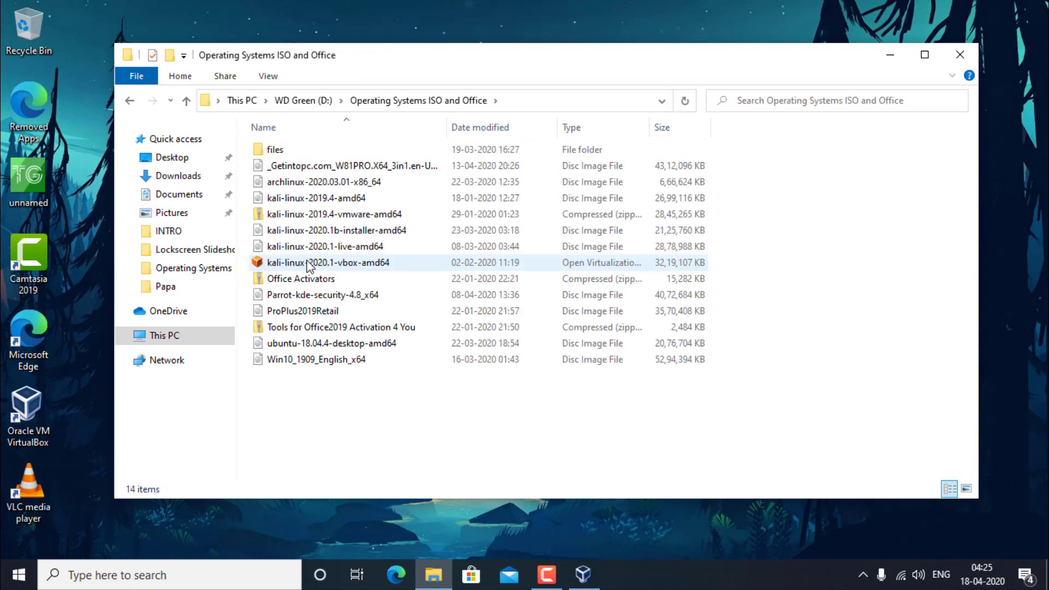
pyautogui.click(665, 268)
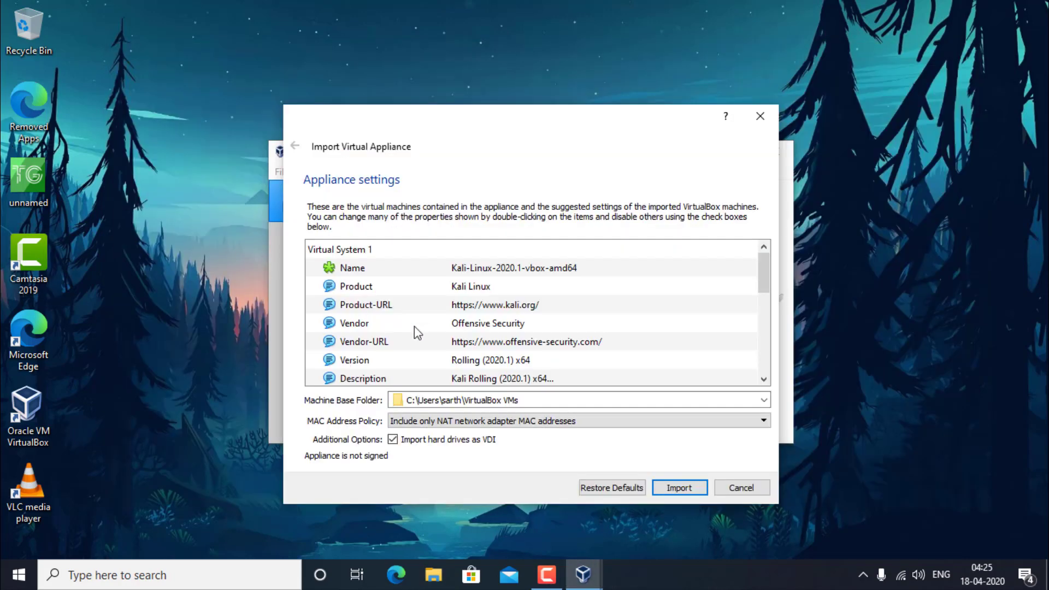
# Step: Review the Kali appliance settings (2 CPUs, 2048 MB RAM, VDI disks) and collapse the SATA controller entry
pyautogui.scroll(-3, 415, 329)
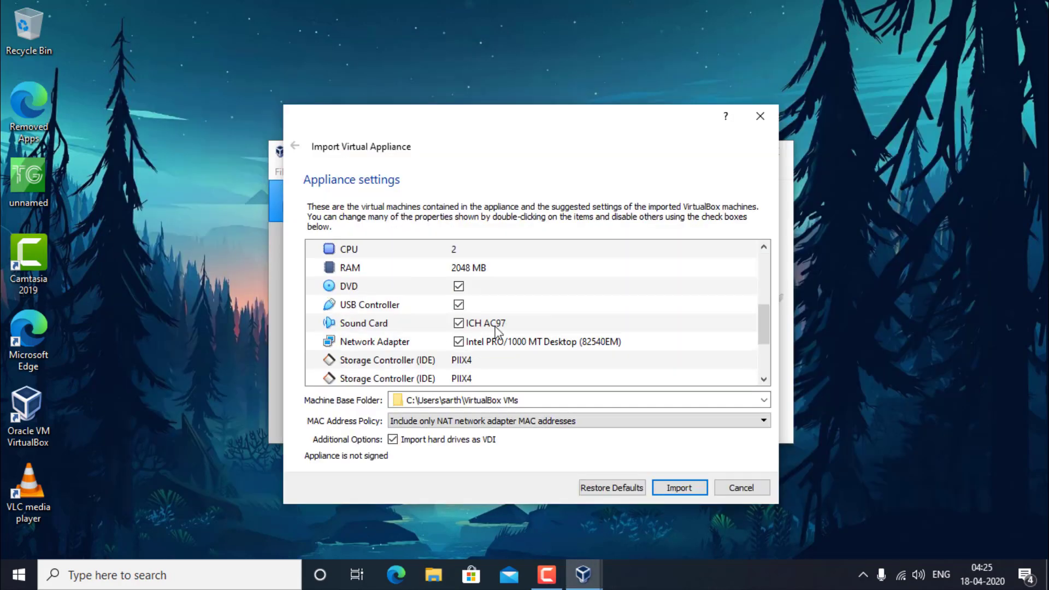
pyautogui.scroll(-2, 496, 330)
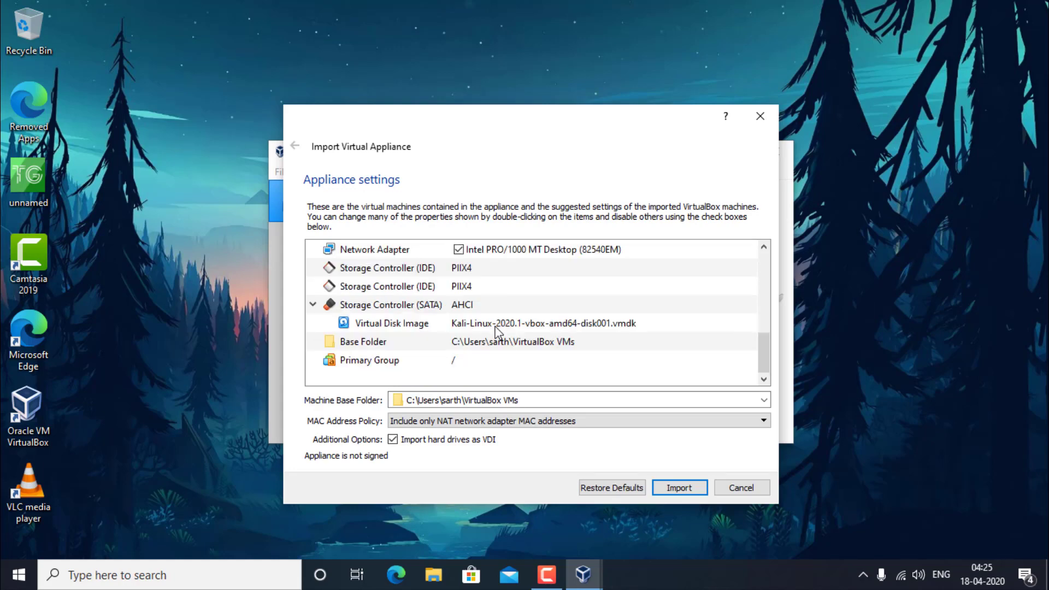
pyautogui.scroll(6, 496, 330)
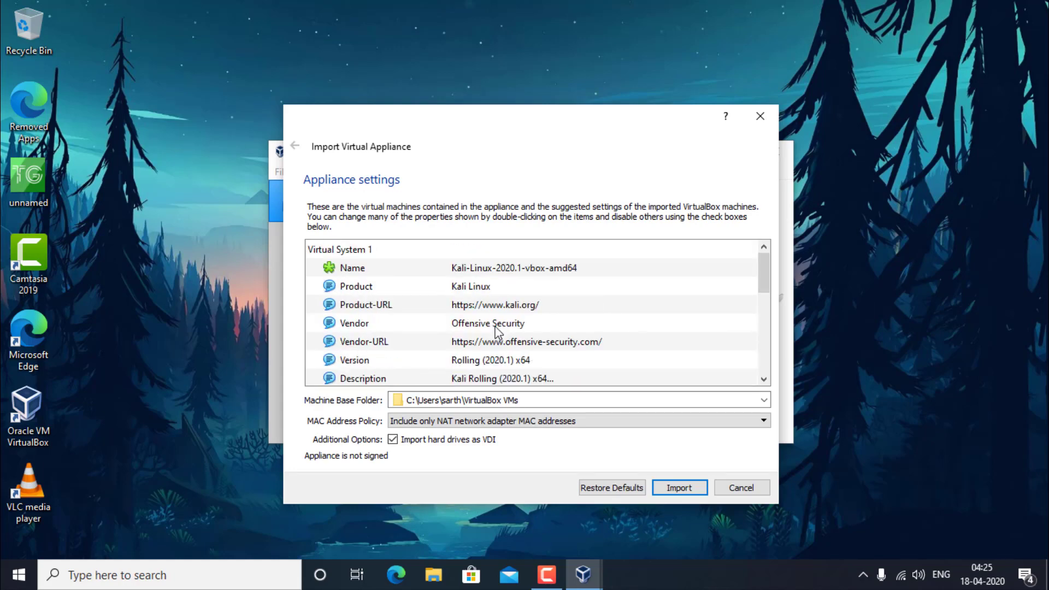
pyautogui.scroll(-2, 496, 330)
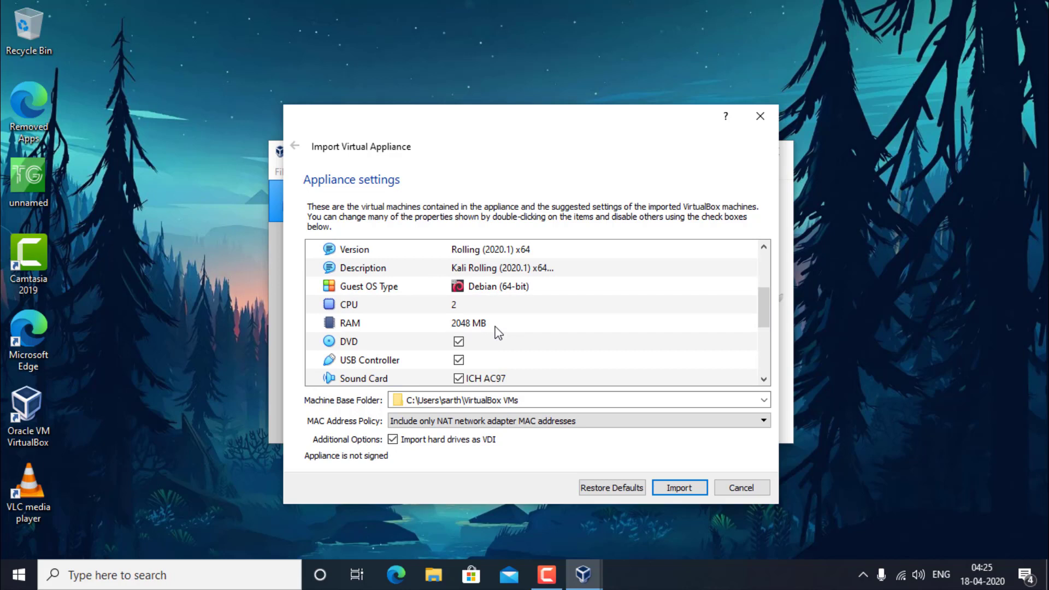
pyautogui.scroll(-2, 496, 330)
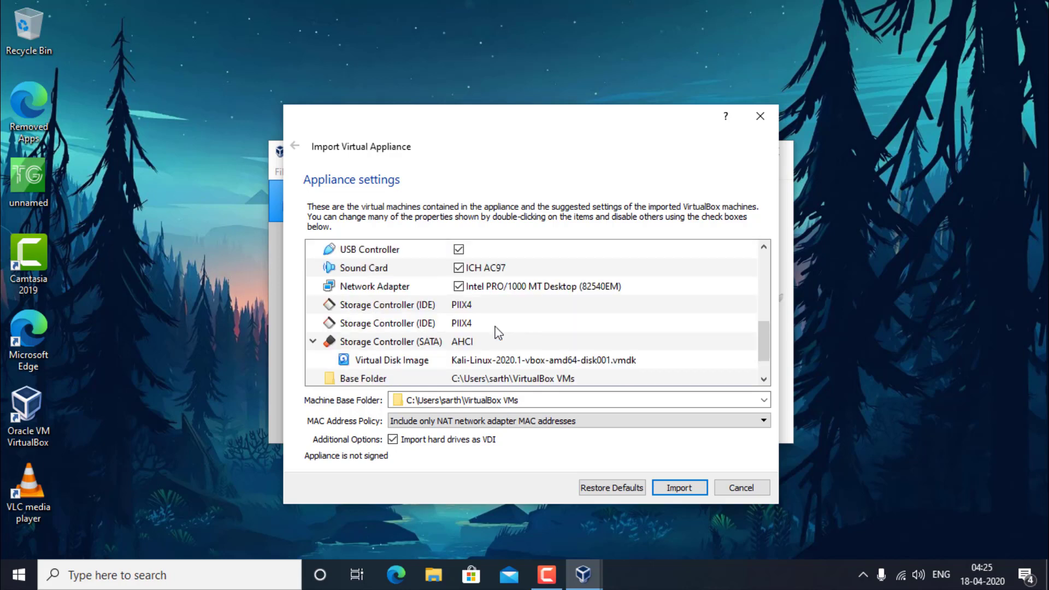
pyautogui.click(309, 344)
pyautogui.scroll(-1, 422, 352)
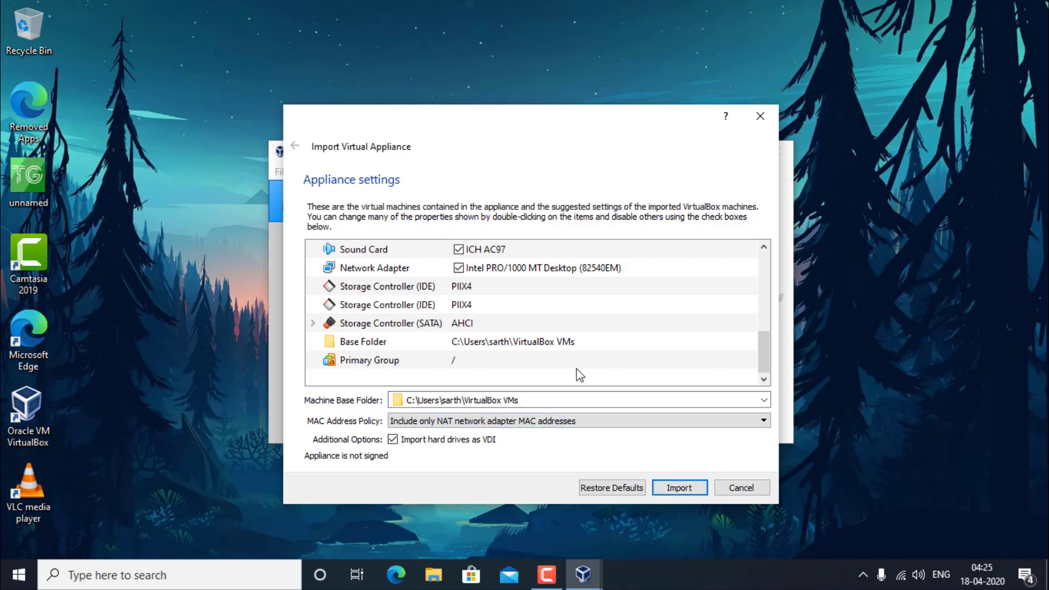
pyautogui.scroll(5, 579, 375)
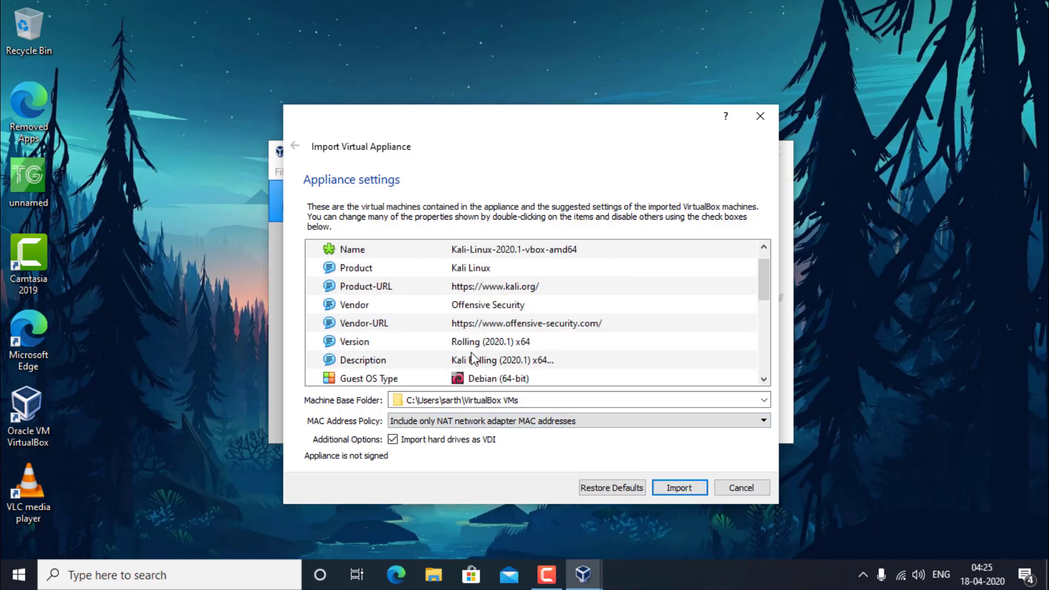
pyautogui.scroll(1, 473, 359)
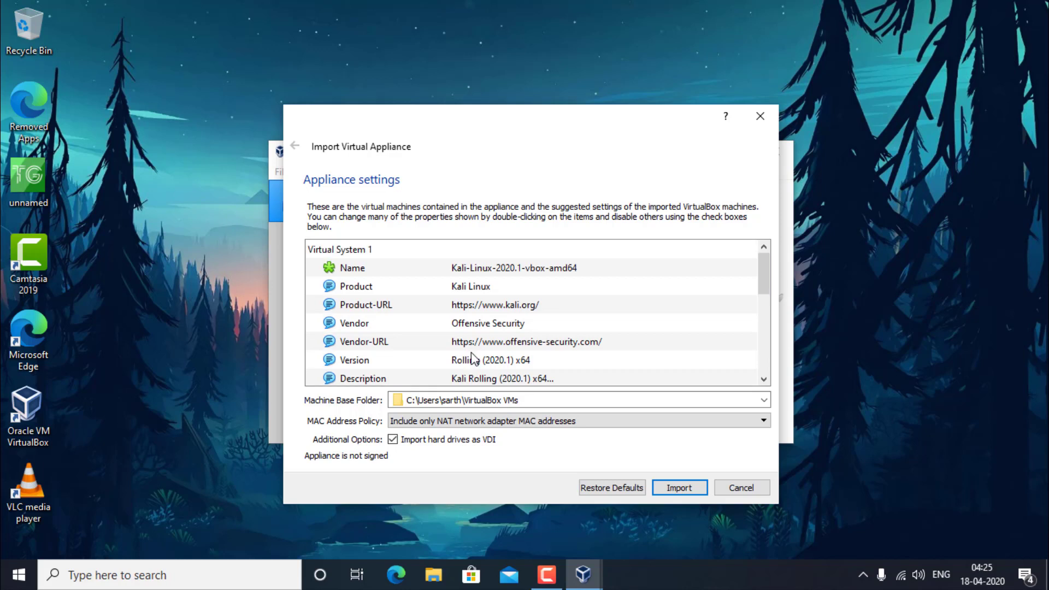
pyautogui.scroll(-3, 473, 359)
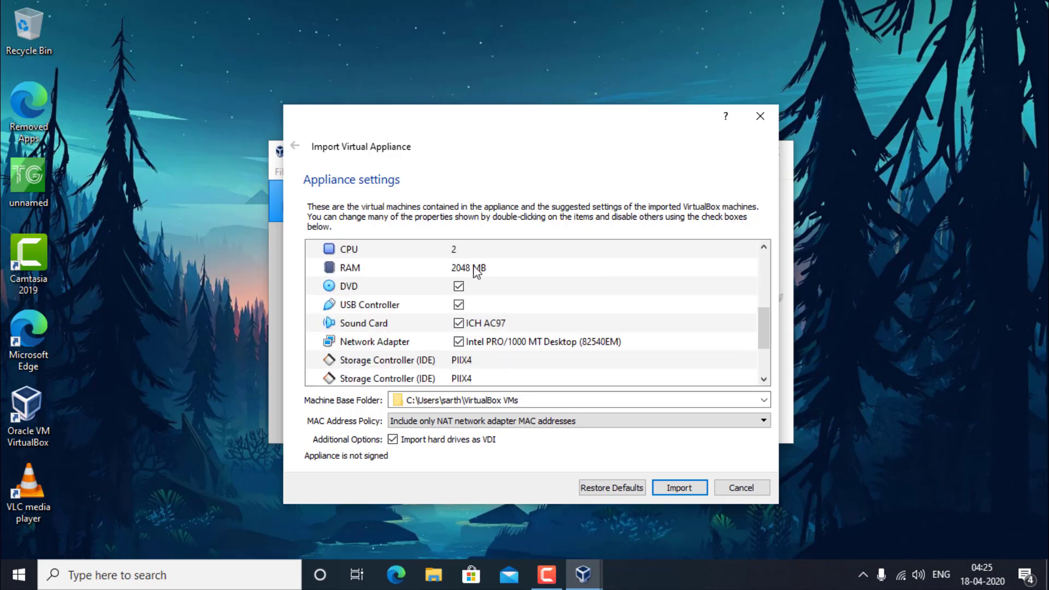
pyautogui.moveTo(474, 267)
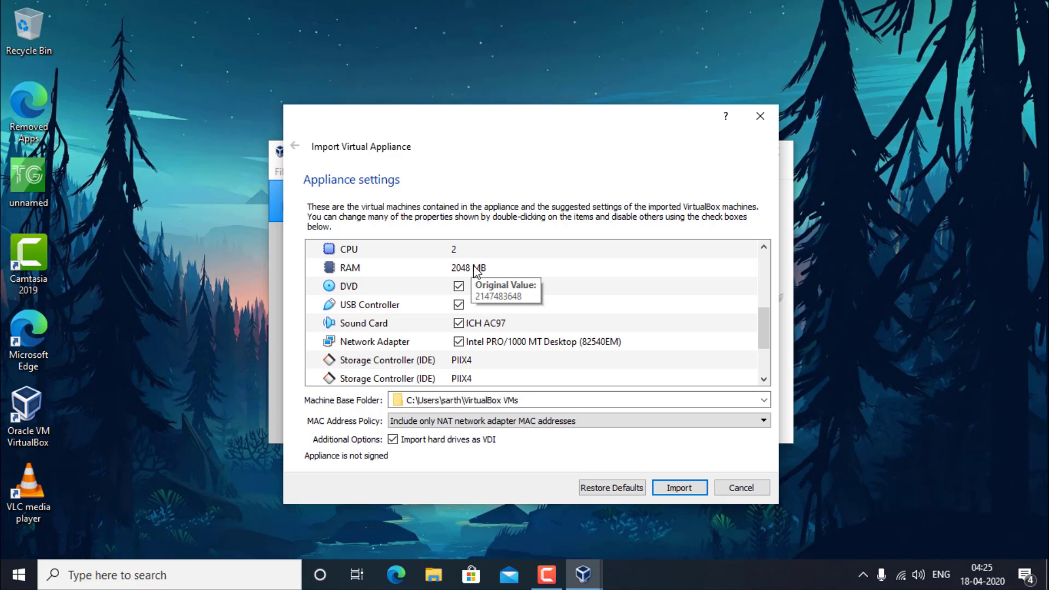
pyautogui.doubleClick(473, 267)
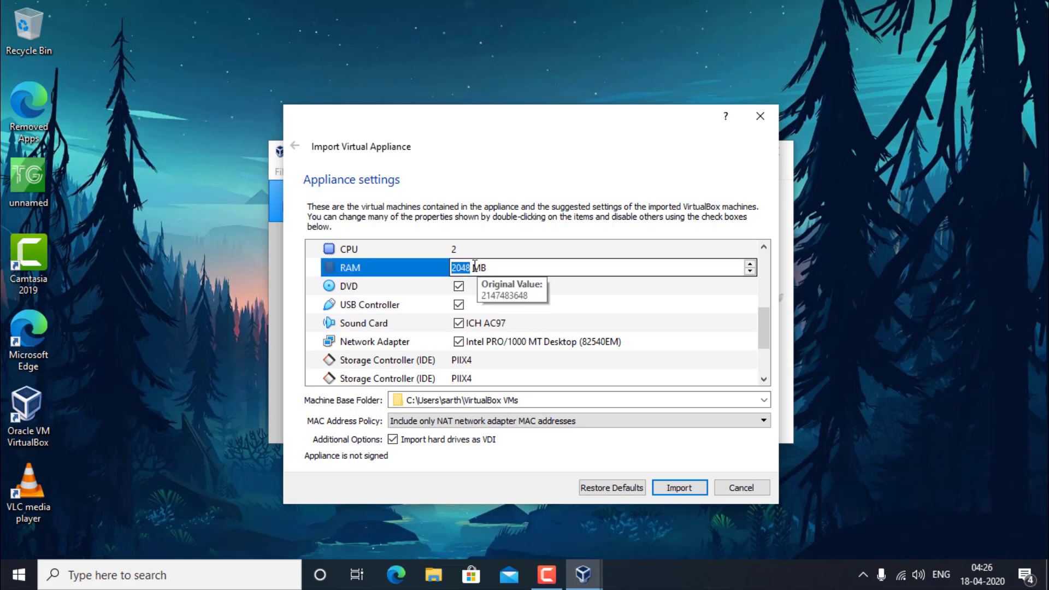
pyautogui.write('104')
pyautogui.press('BackSpace')
pyautogui.write('24')
pyautogui.press('BackSpace')
pyautogui.press('BackSpace')
pyautogui.press('BackSpace')
pyautogui.press('BackSpace')
pyautogui.write('2048')
pyautogui.scroll(-2, 570, 348)
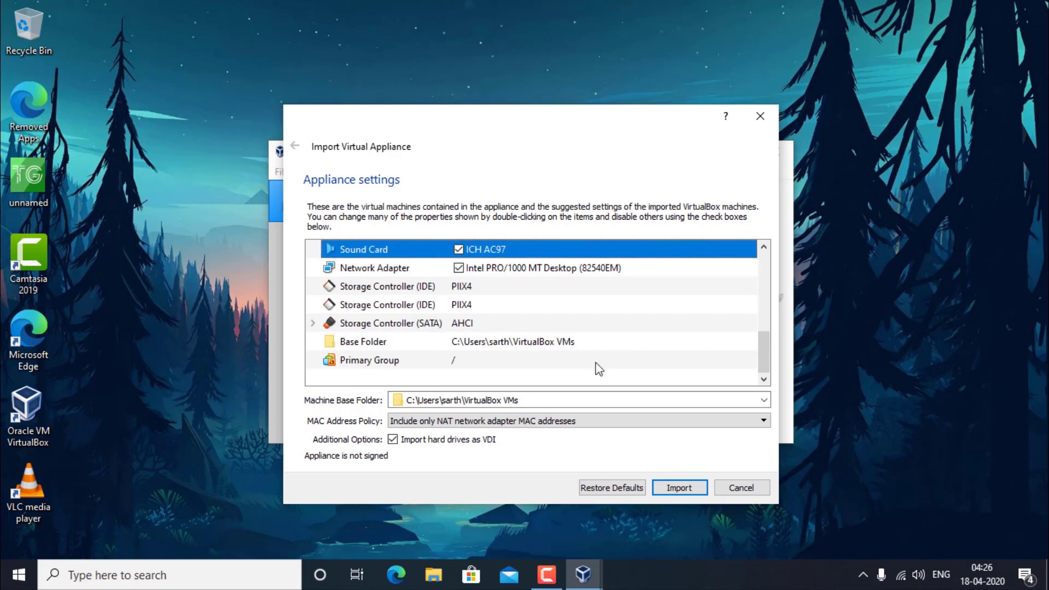
pyautogui.scroll(5, 546, 340)
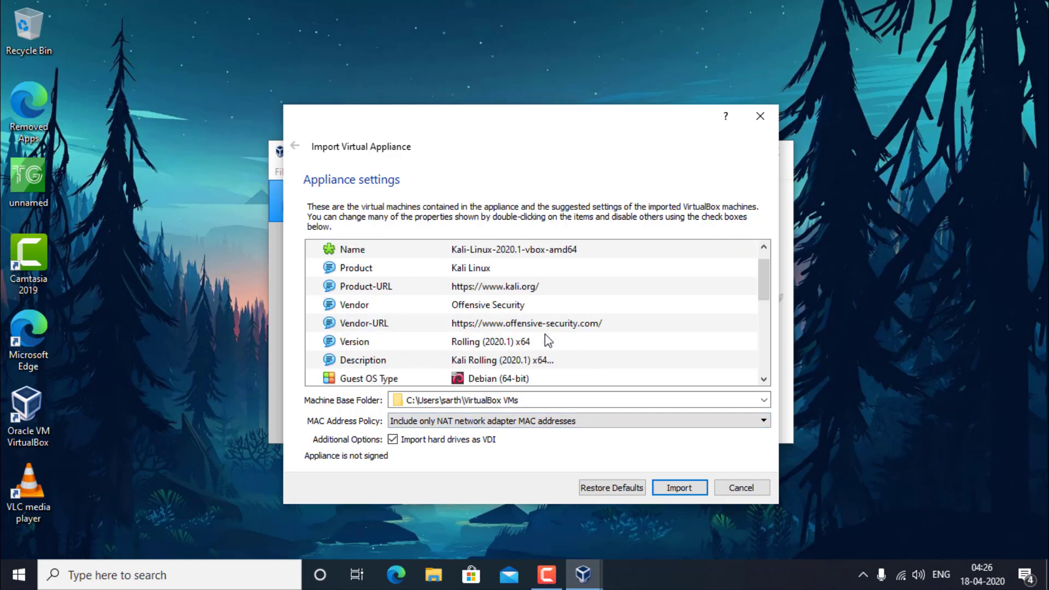
pyautogui.scroll(-1, 545, 335)
pyautogui.scroll(-2, 548, 340)
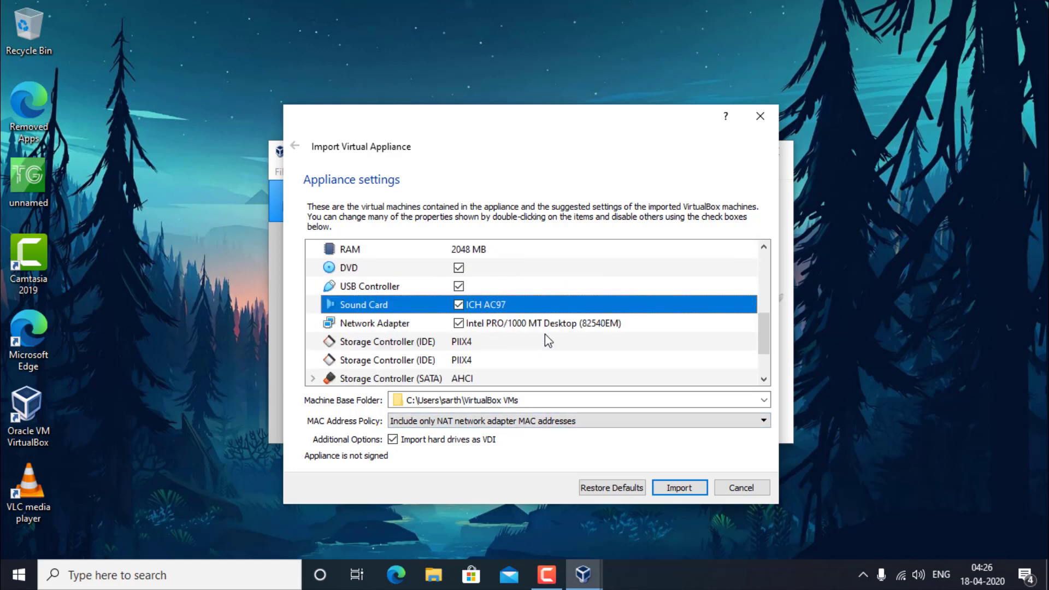
pyautogui.click(512, 388)
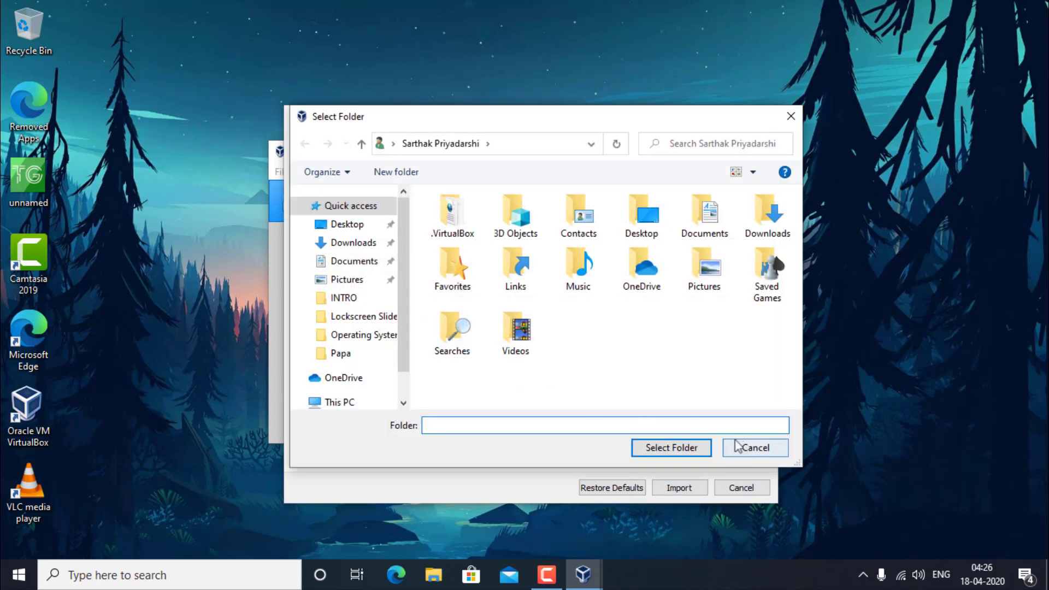
pyautogui.click(743, 443)
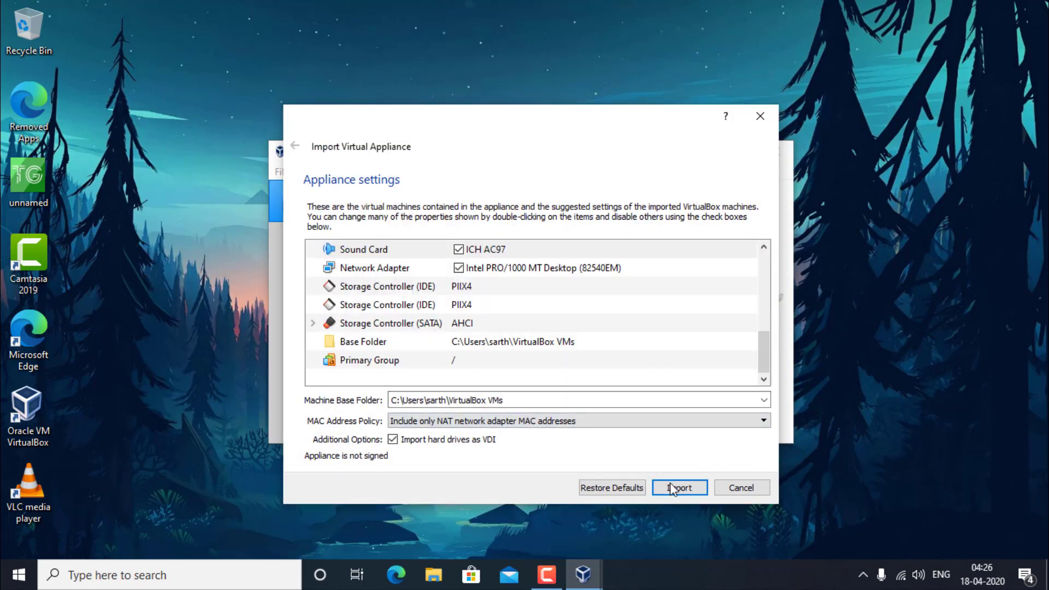
# Step: Import the Kali-Linux-2020.1-vbox-amd64 appliance, agreeing to its GPL v3 licence
pyautogui.click(673, 487)
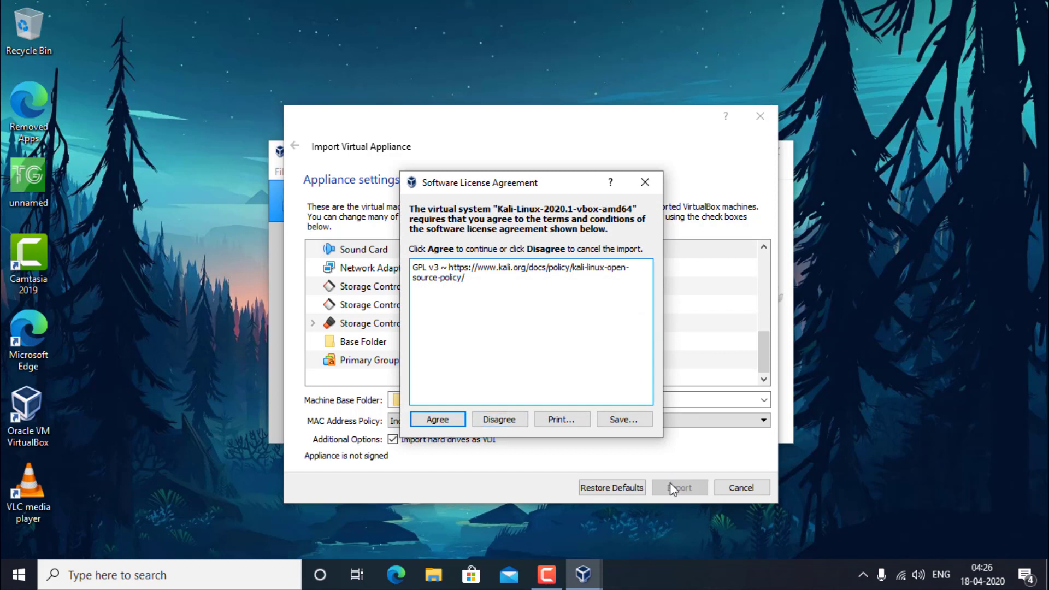
pyautogui.click(429, 419)
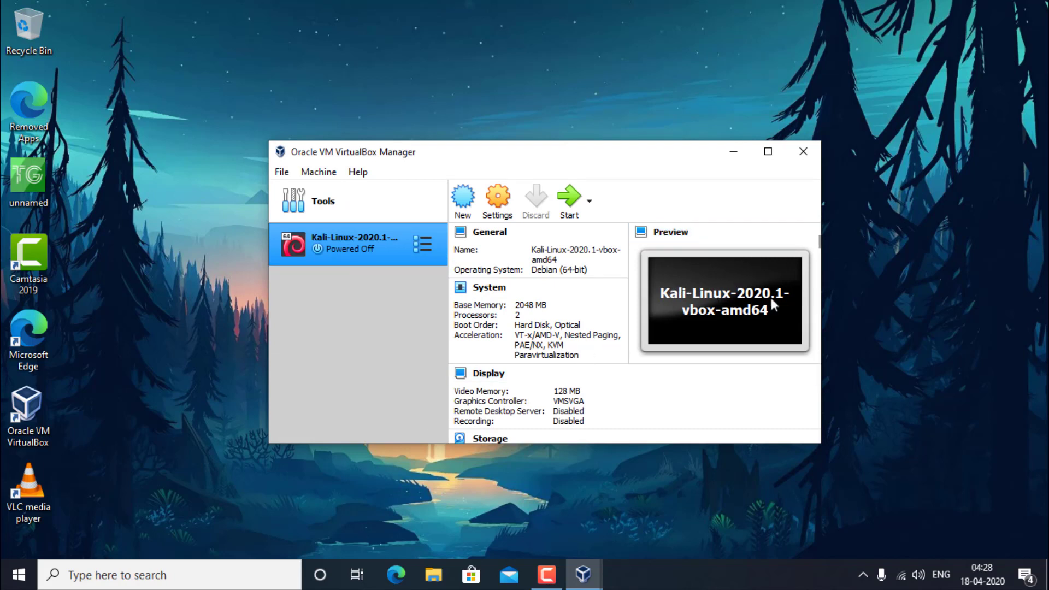
# Step: Close the File Explorer window and launch Microsoft Edge from its desktop icon
pyautogui.click(433, 573)
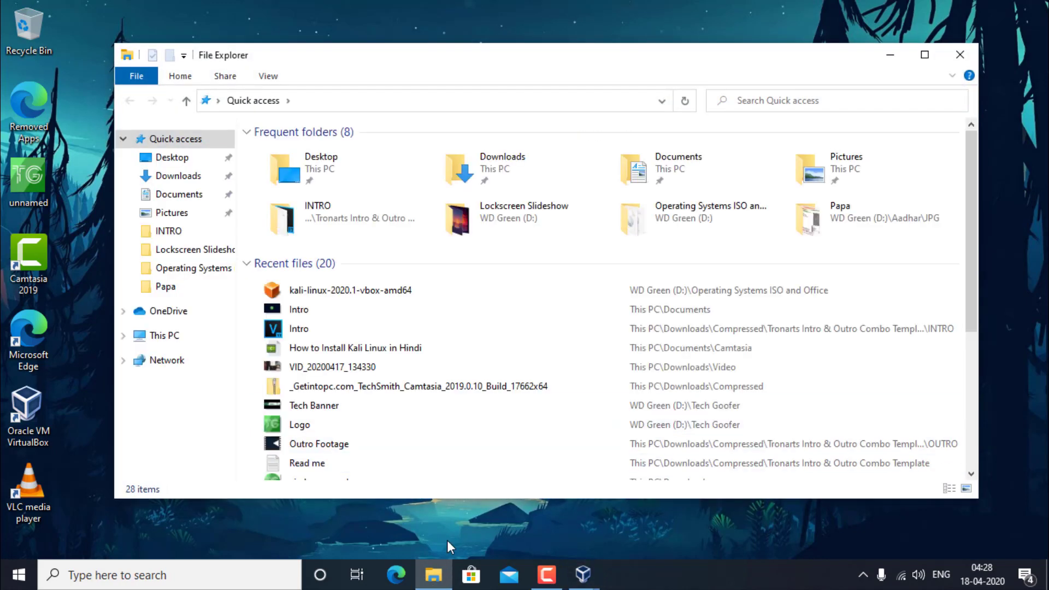
pyautogui.click(960, 54)
pyautogui.doubleClick(38, 365)
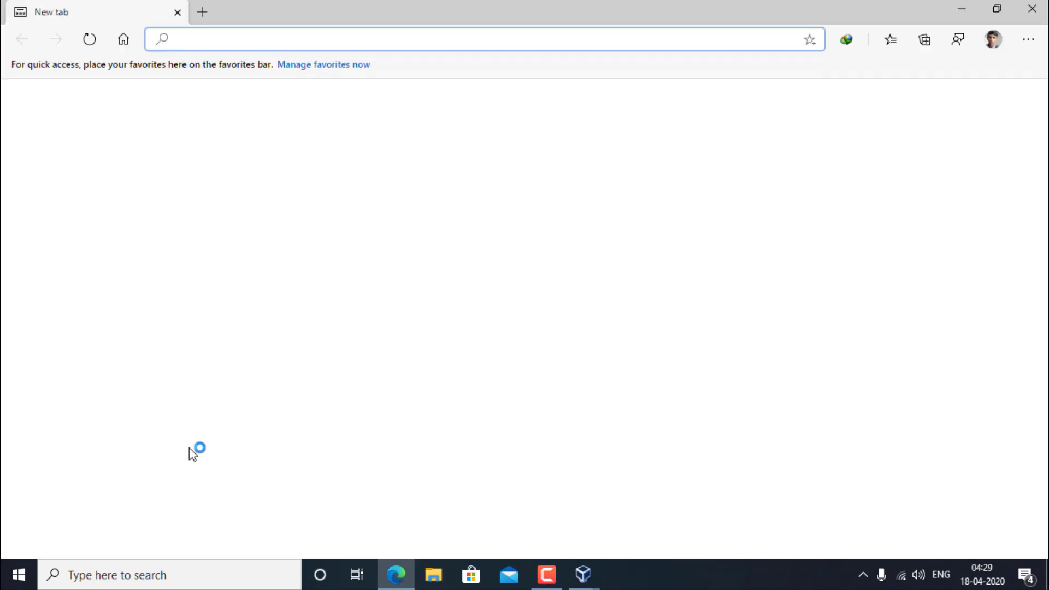
# Step: Go to the official virtualbox.org website from the Edge address bar
pyautogui.write('ed')
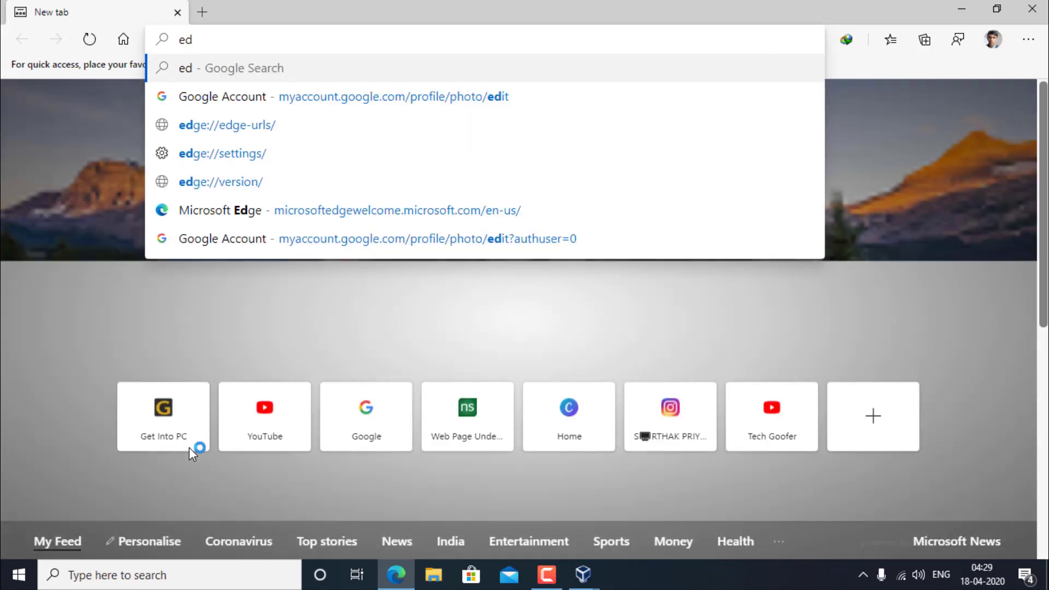
pyautogui.press('BackSpace')
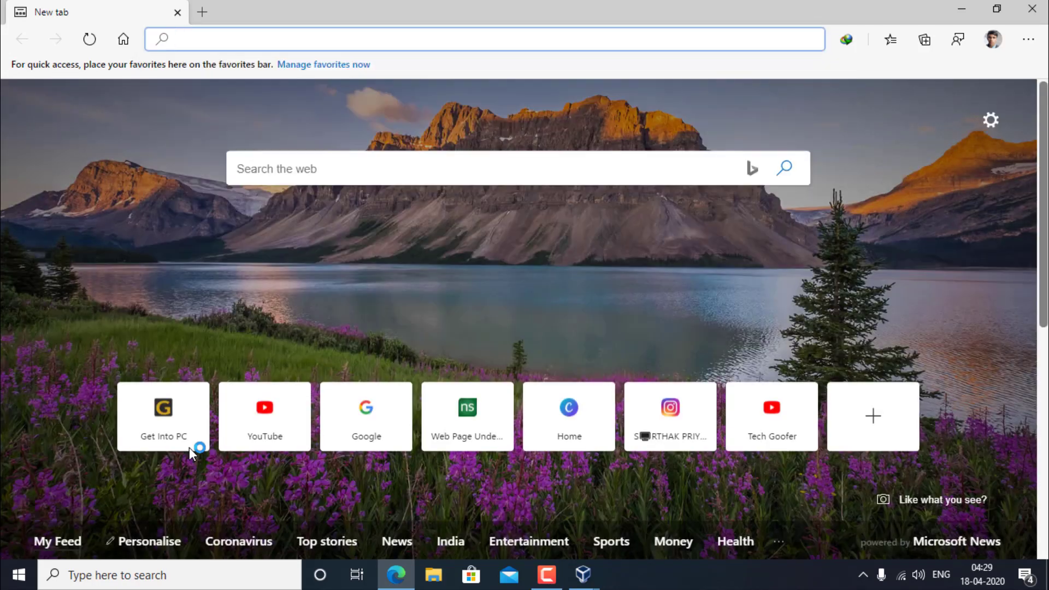
pyautogui.write('vi')
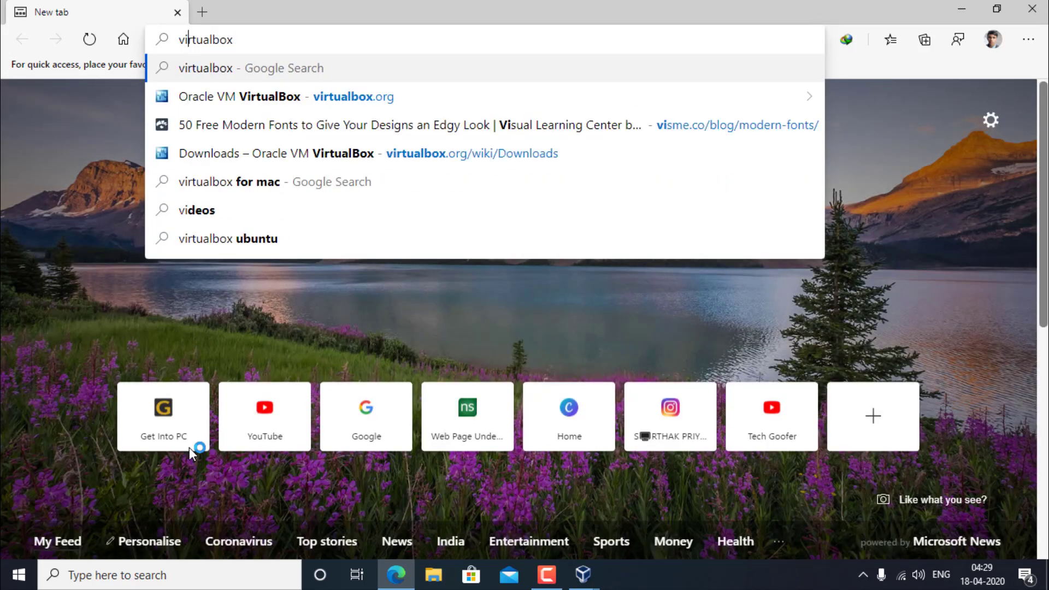
pyautogui.write('r')
pyautogui.press('Down')
pyautogui.press('Return')
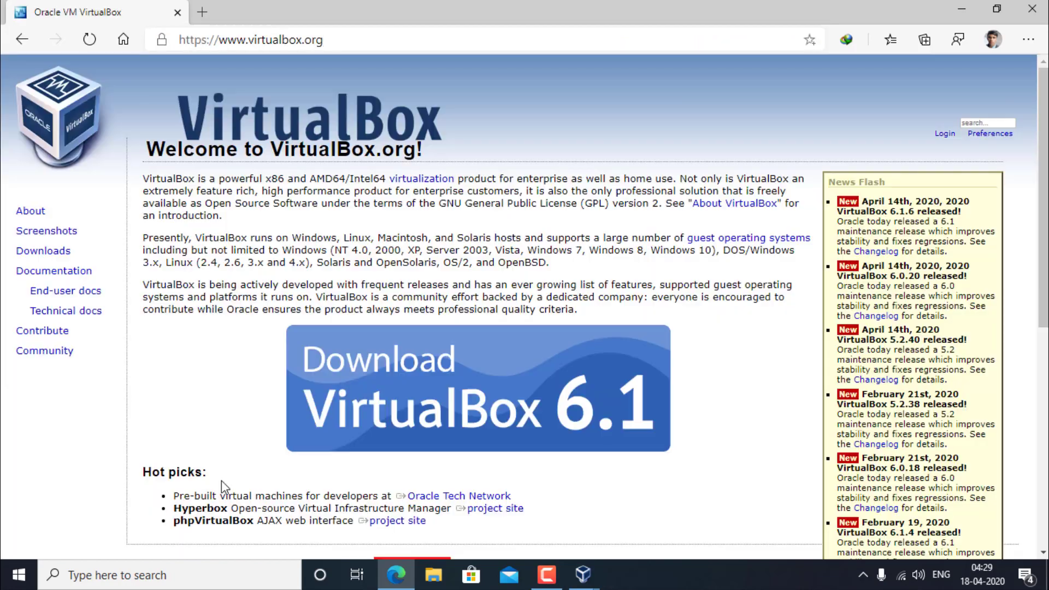
# Step: Download the Extension Pack 6.1.6 for all supported platforms and open the downloaded file
pyautogui.scroll(-3, 223, 481)
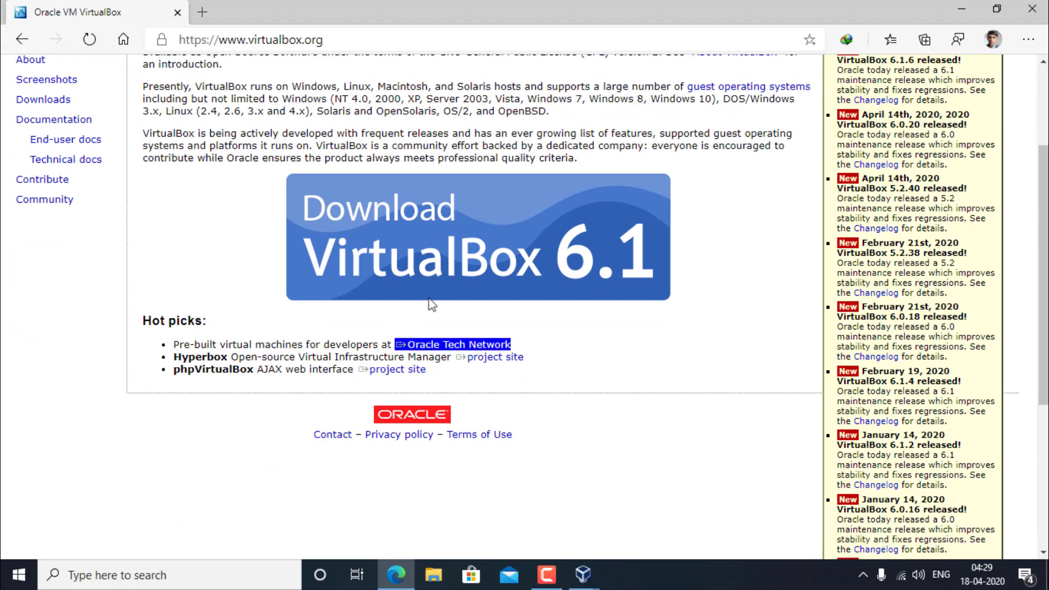
pyautogui.click(452, 286)
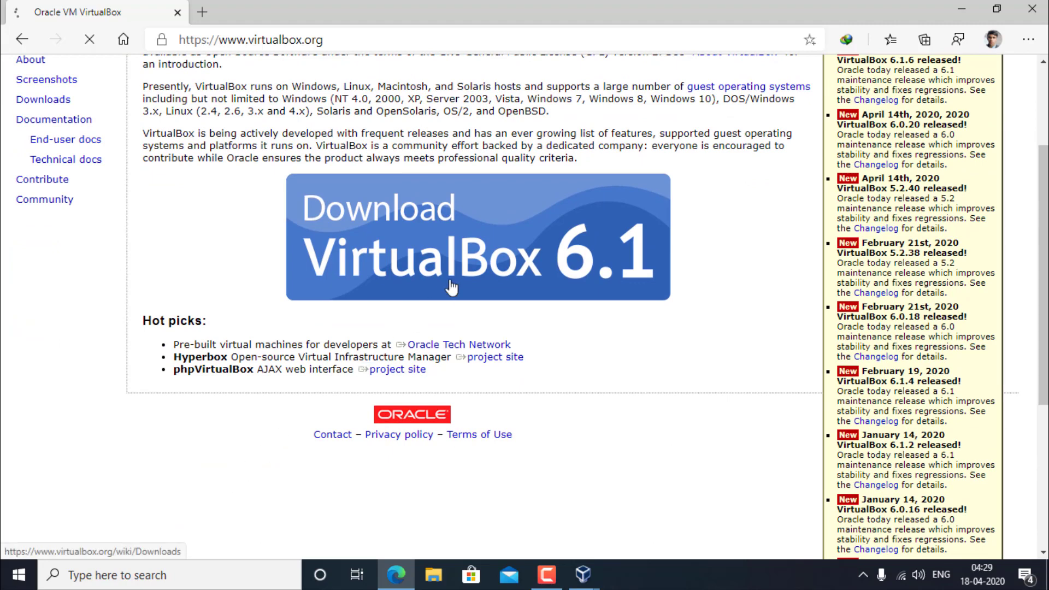
pyautogui.scroll(-8, 444, 378)
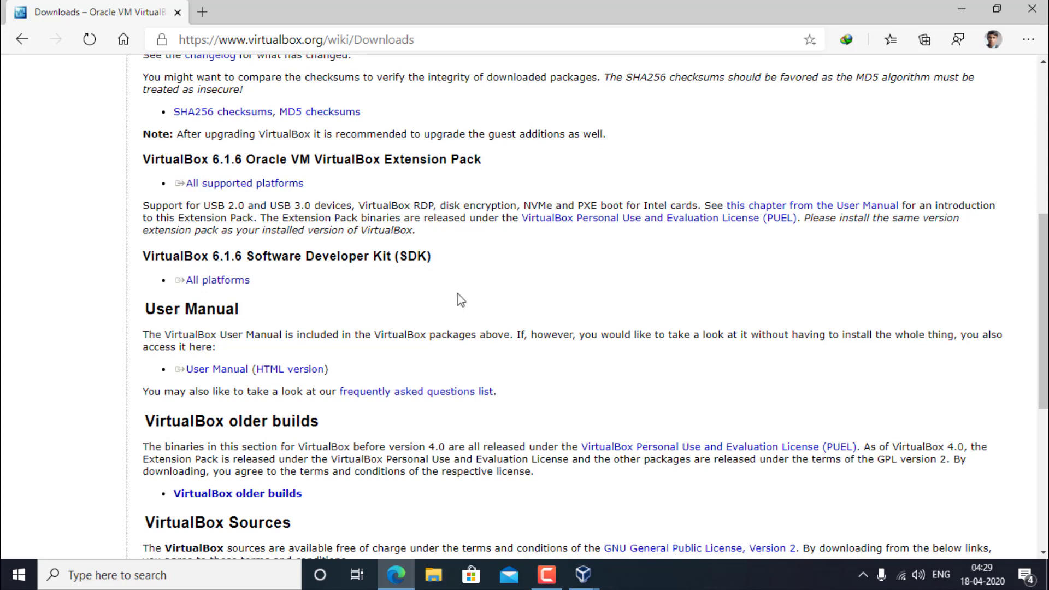
pyautogui.moveTo(480, 160); pyautogui.dragTo(139, 148)
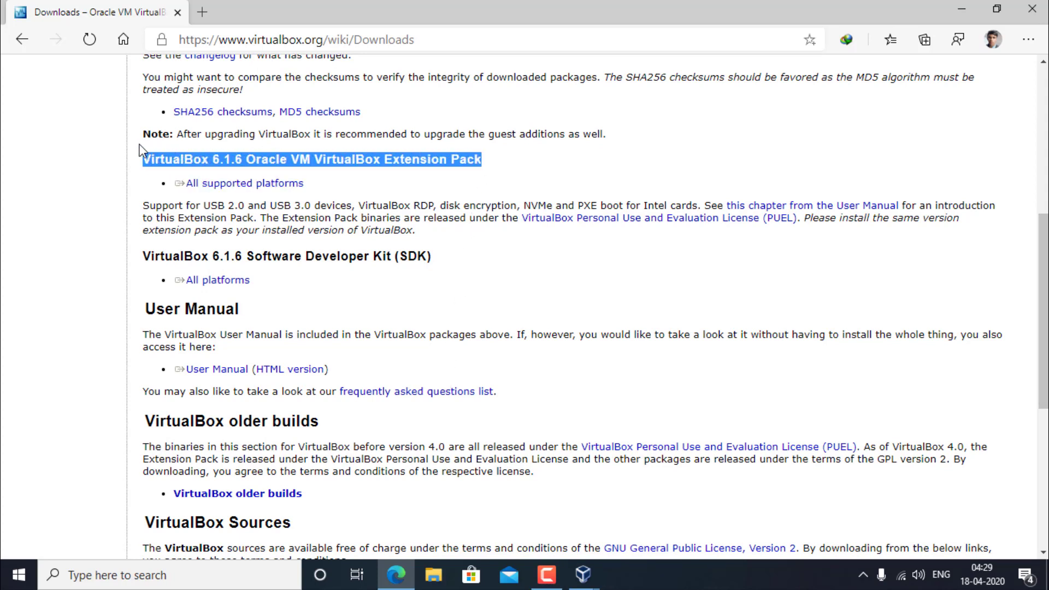
pyautogui.click(265, 188)
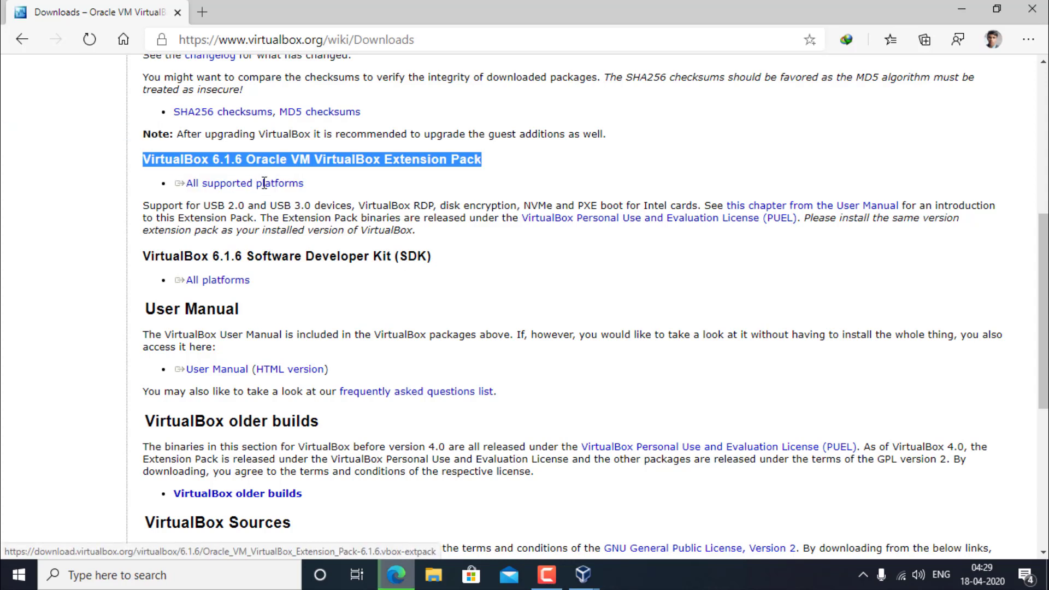
pyautogui.click(363, 395)
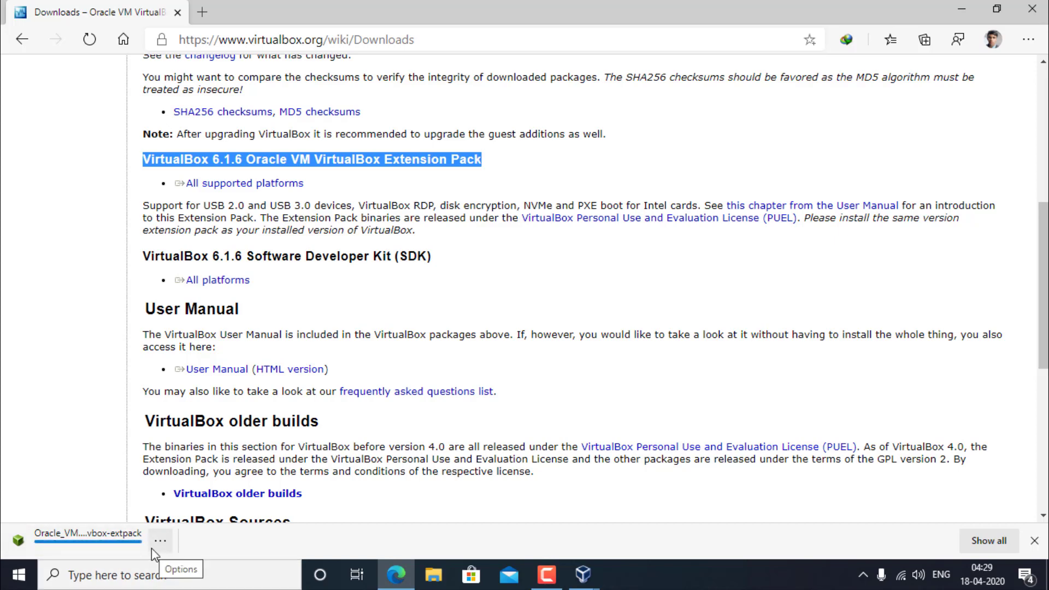
pyautogui.click(49, 546)
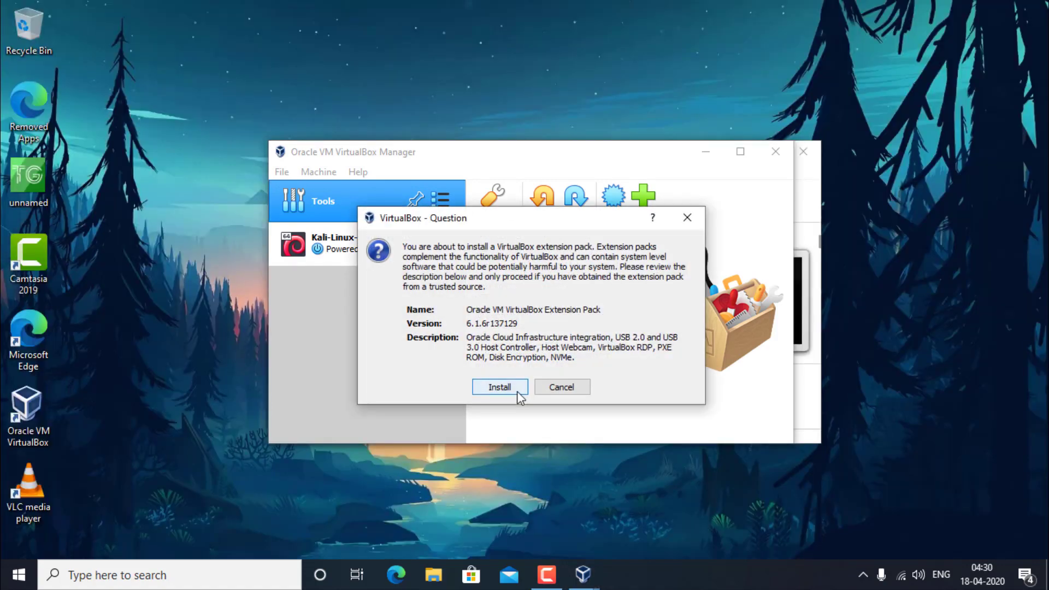
# Step: Install the Oracle VM VirtualBox Extension Pack, agreeing to its licence and dismissing the success message
pyautogui.click(519, 390)
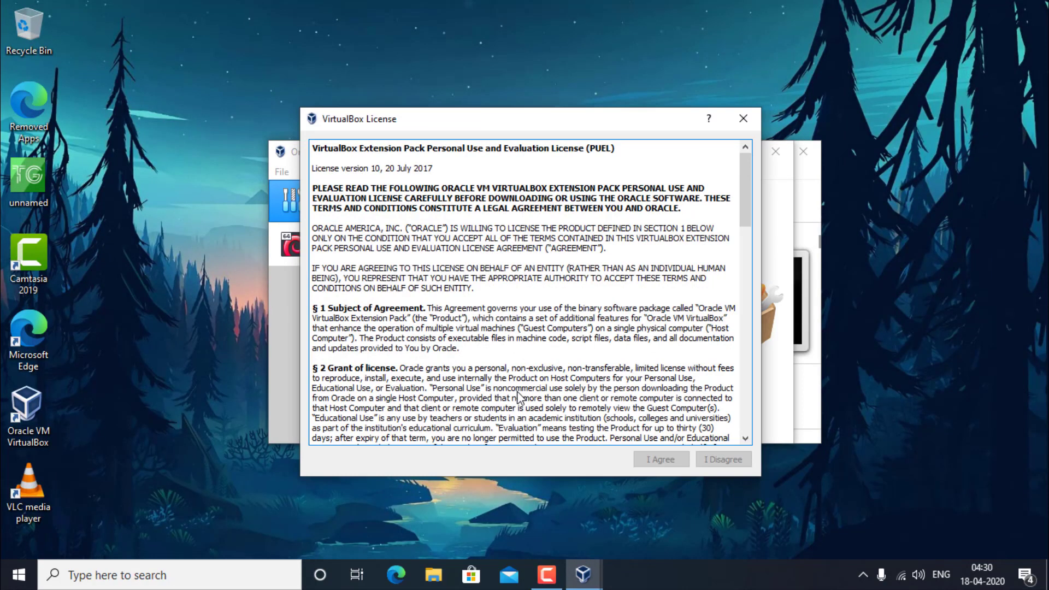
pyautogui.scroll(-15, 573, 362)
pyautogui.click(643, 463)
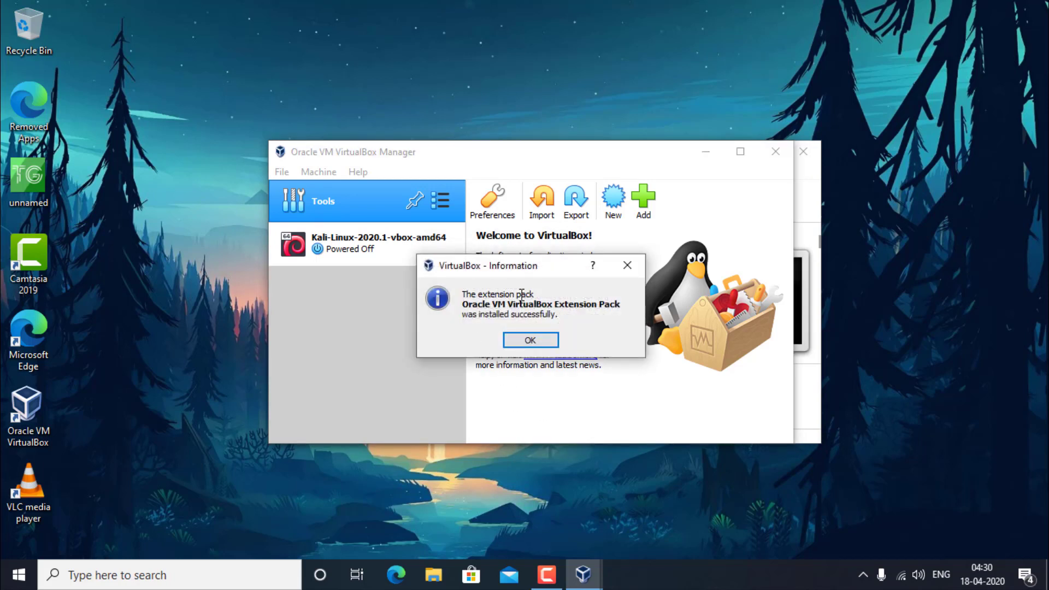
pyautogui.click(514, 341)
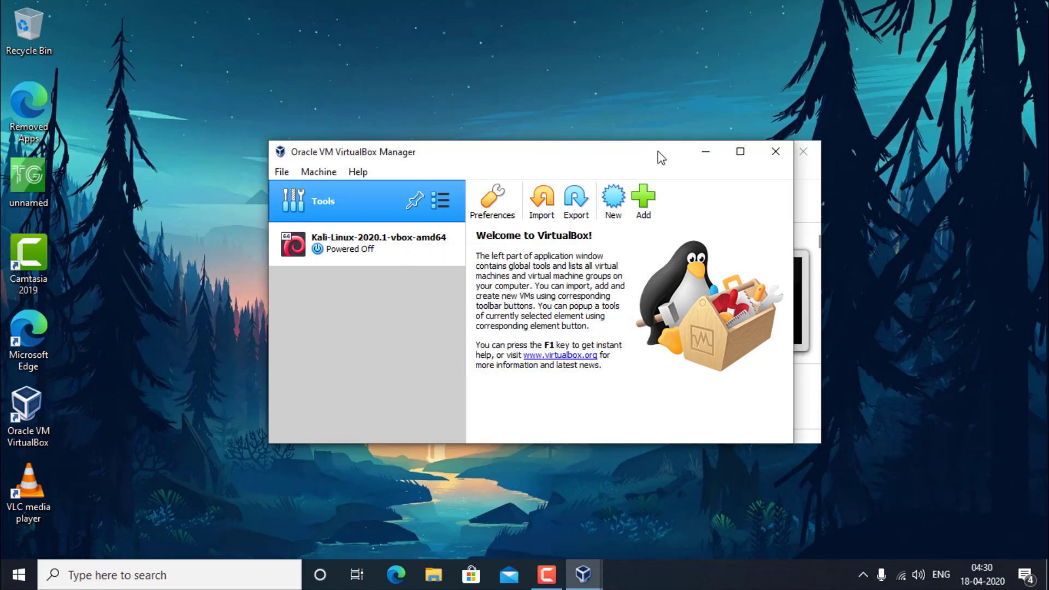
pyautogui.moveTo(660, 157); pyautogui.dragTo(556, 161)
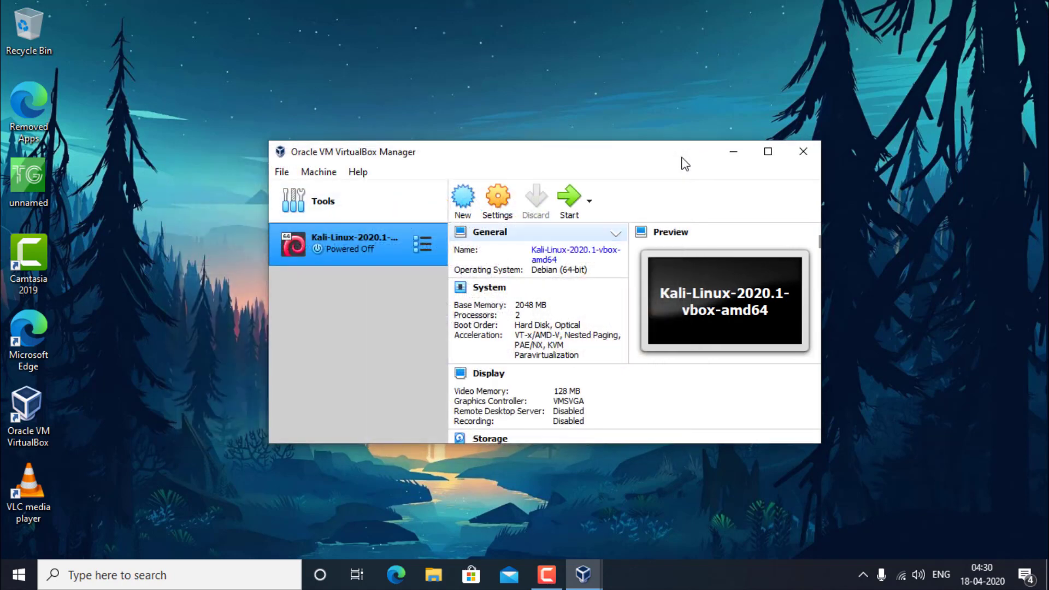
# Step: Start Kali-Linux-2020.1-vbox-amd64, boot the default Kali GNU/Linux entry, and dismiss the auto-capture notice
pyautogui.click(569, 201)
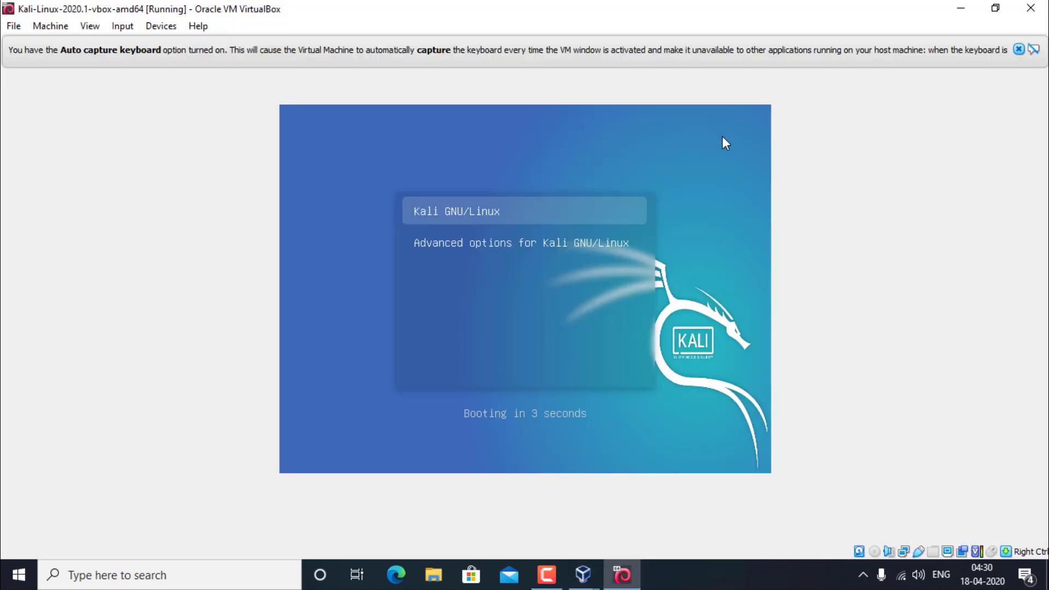
pyautogui.press('Return')
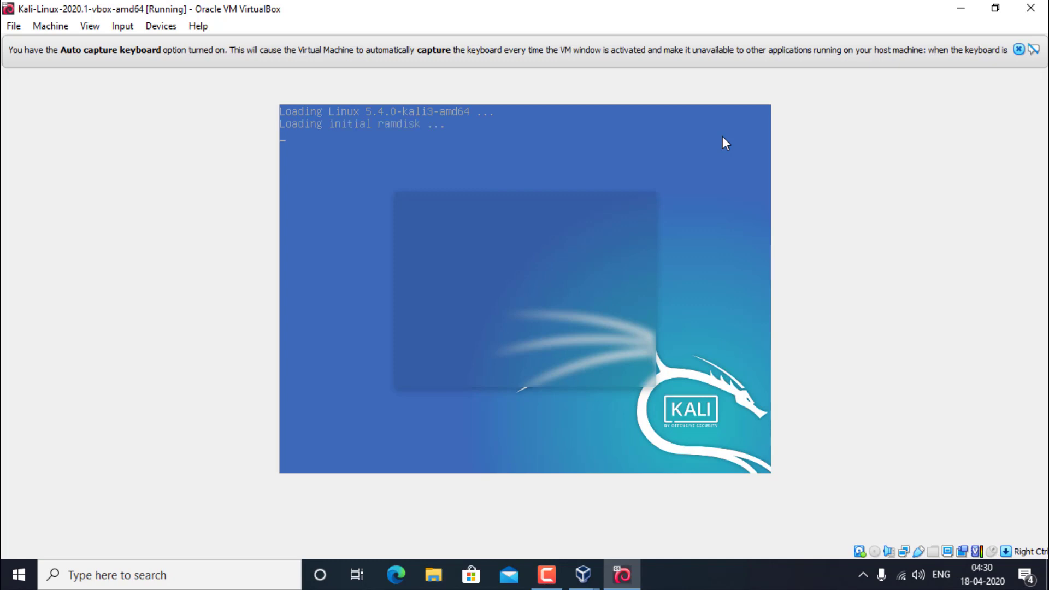
pyautogui.click(1020, 51)
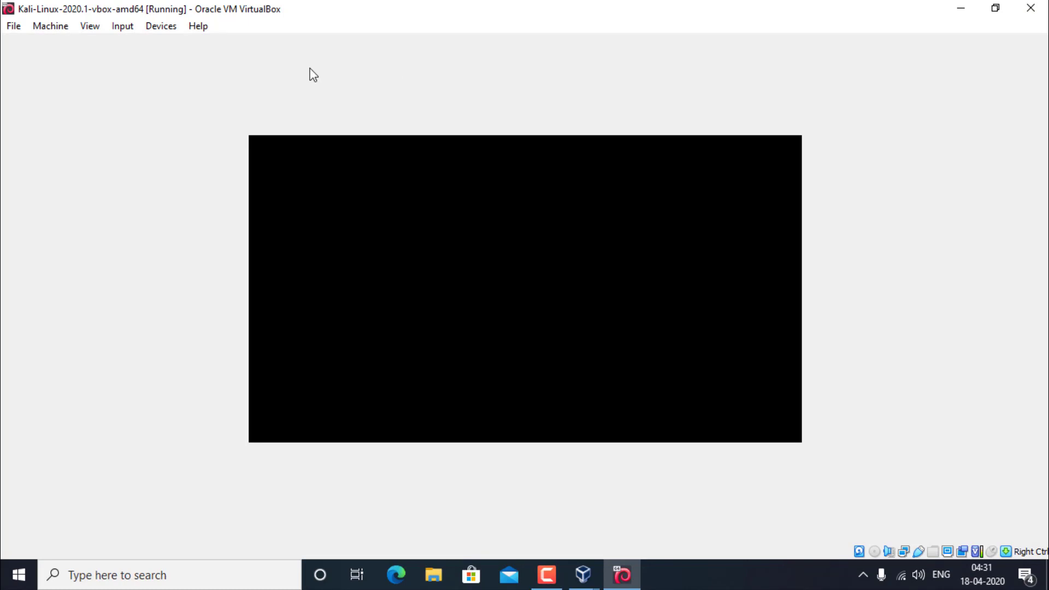
pyautogui.click(158, 26)
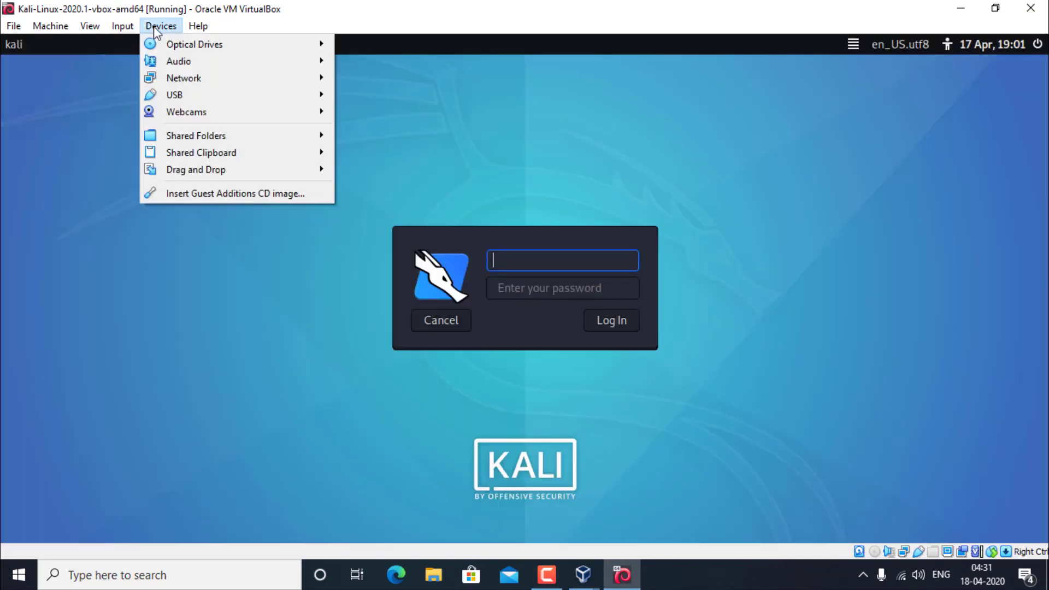
# Step: Switch the Kali virtual machine to full-screen mode and confirm the switch
pyautogui.moveTo(90, 26)
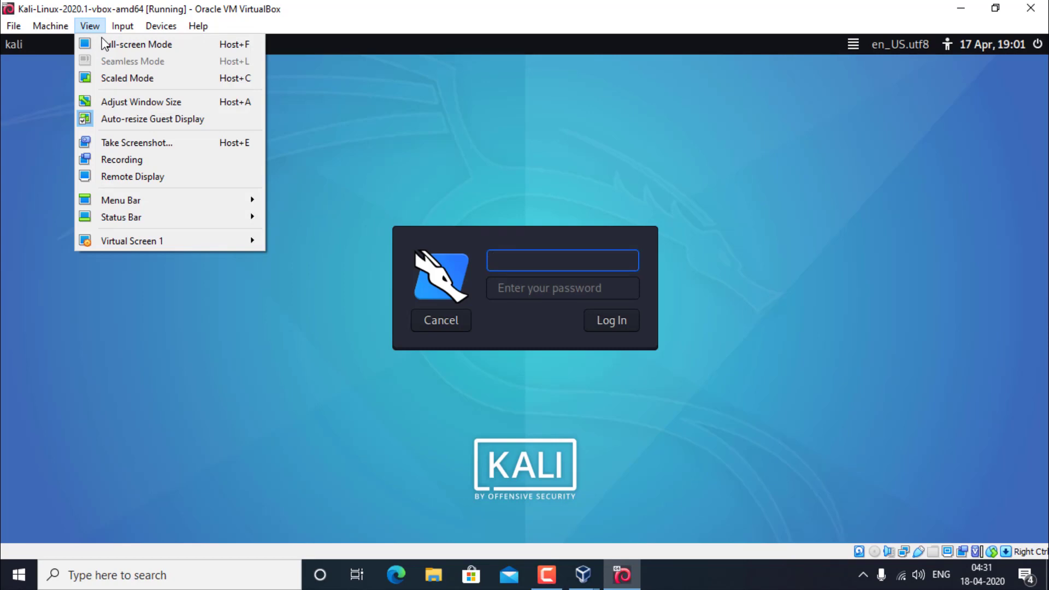
pyautogui.click(104, 44)
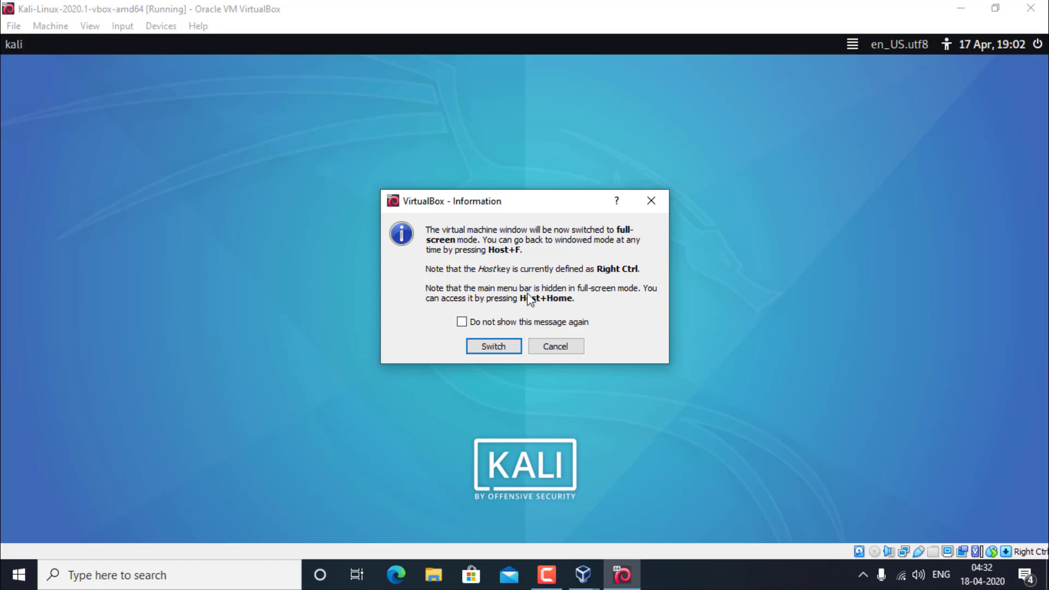
pyautogui.click(481, 344)
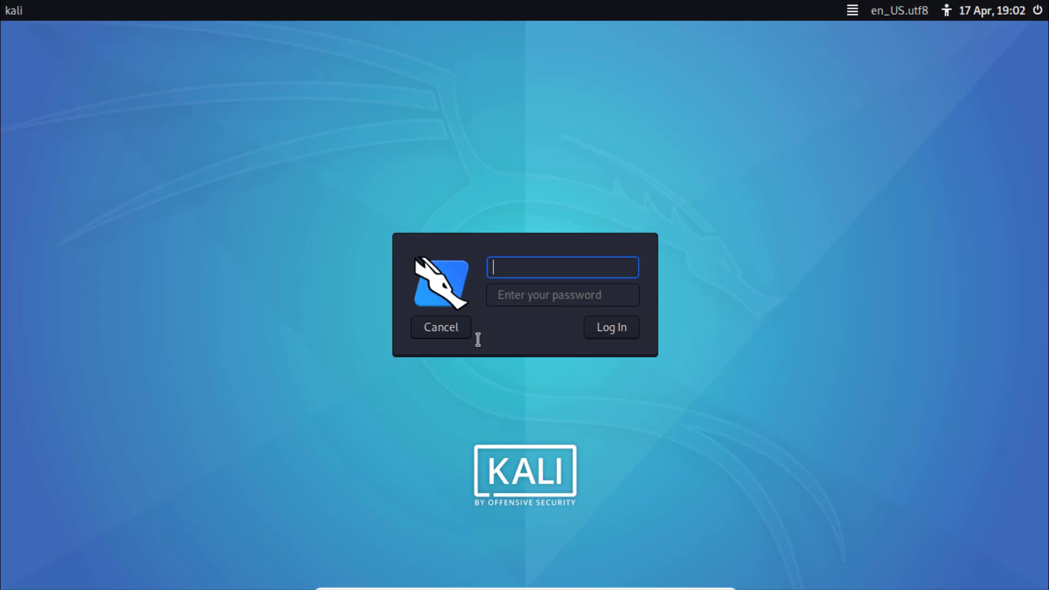
# Step: Log in to the Kali desktop with the account's username and password
pyautogui.write('kali')
pyautogui.press('Tab')
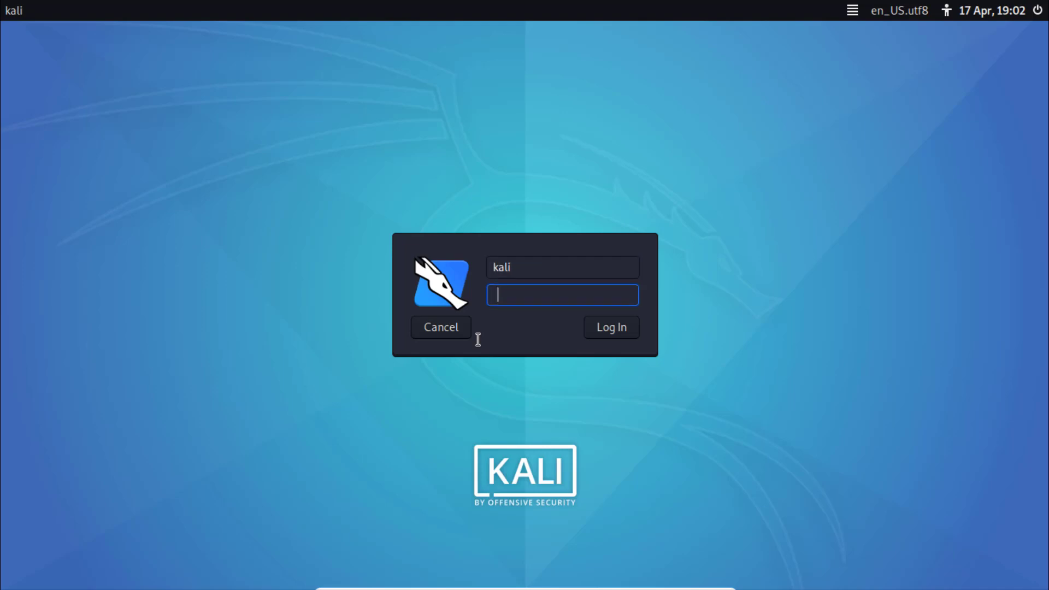
pyautogui.write('kali')
pyautogui.press('Return')
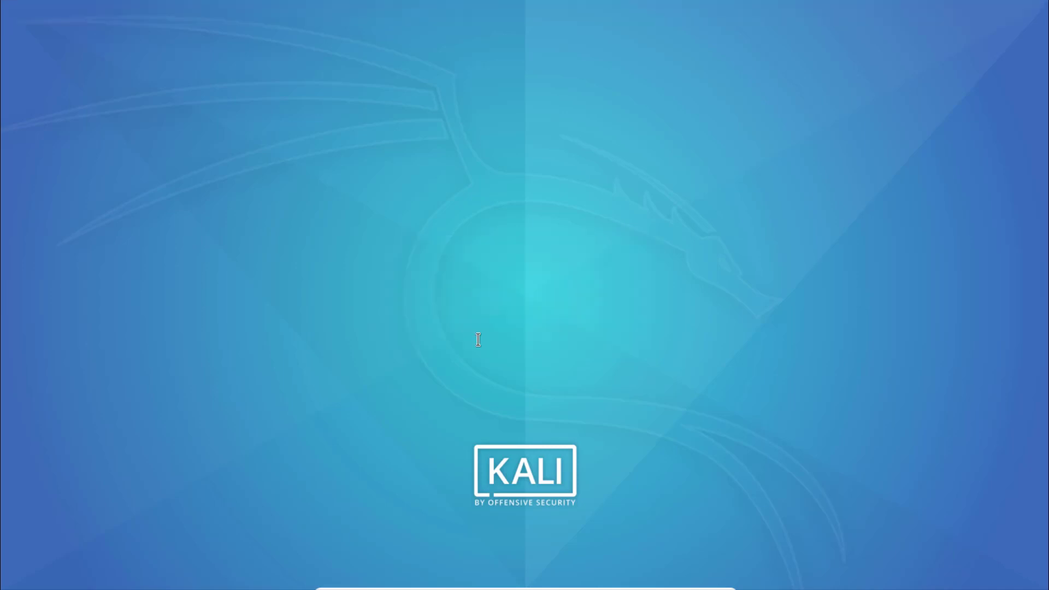